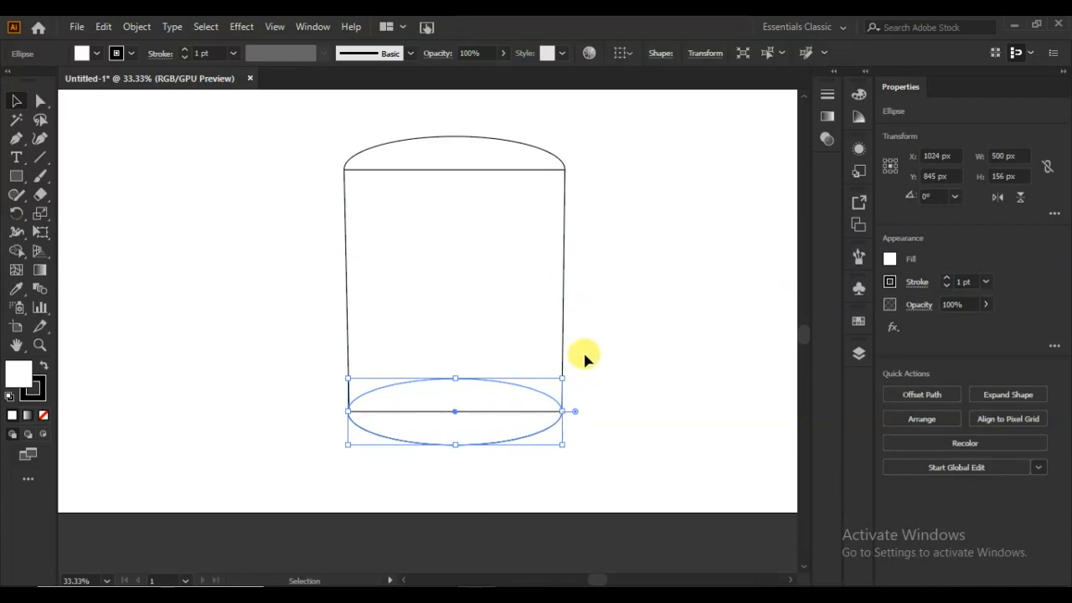
Narrow the bottom ellipse to 497 px wide and nudge it upward to fit the mug's base corners
{"action": "left_click", "coordinate": [489, 444]}
{"action": "left_click_drag", "start_coordinate": [347, 409], "coordinate": [348, 410]}
{"action": "key", "text": "Up"}
{"action": "key", "text": "Up"}
{"action": "key", "text": "Up"}
{"action": "key", "text": "Up"}
{"action": "key", "text": "Up"}
{"action": "key", "text": "Up"}
{"action": "key", "text": "Up"}
{"action": "key", "text": "Up"}
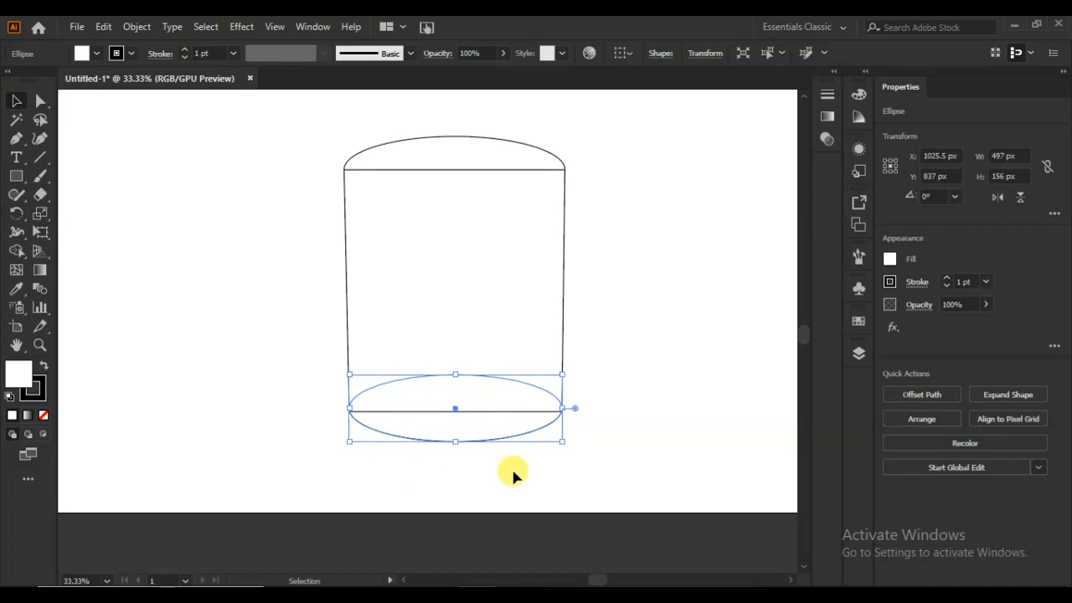
{"action": "left_click", "coordinate": [617, 399]}
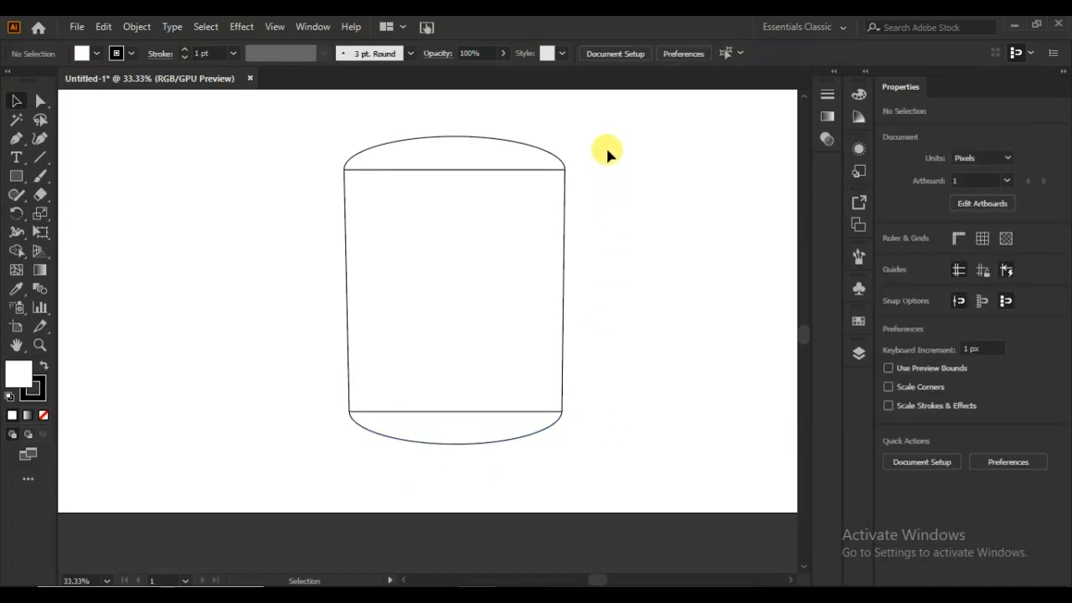
Merge the overlapping regions into one top ellipse and one mug body with the Shape Builder tool
{"action": "left_click_drag", "start_coordinate": [253, 432], "coordinate": [225, 434]}
{"action": "left_click", "coordinate": [16, 250]}
{"action": "left_click_drag", "start_coordinate": [473, 155], "coordinate": [469, 182]}
{"action": "left_click_drag", "start_coordinate": [459, 262], "coordinate": [455, 428]}
{"action": "left_click", "coordinate": [16, 107]}
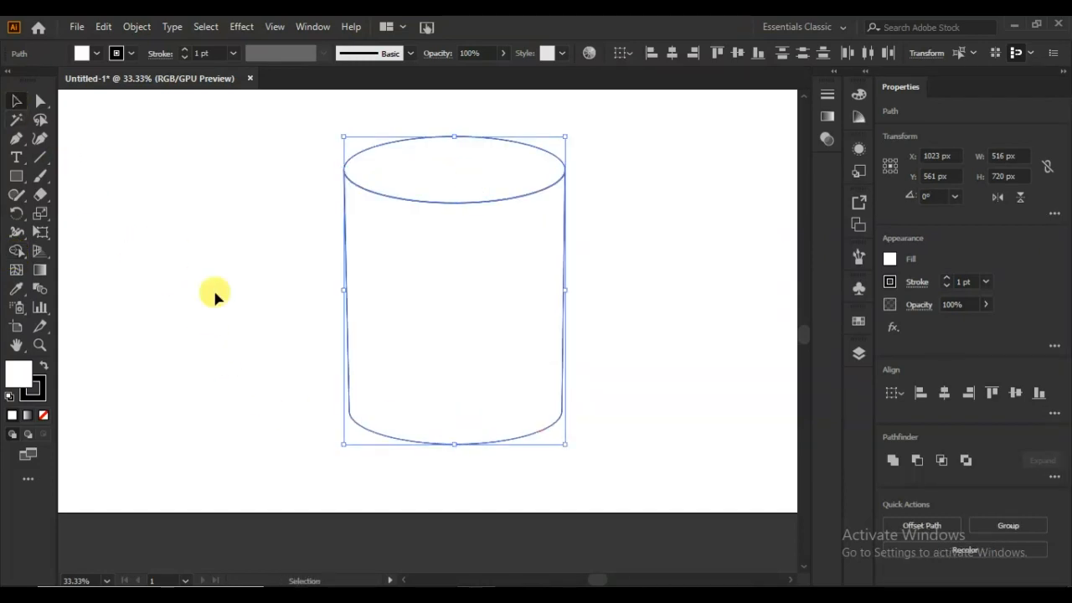
{"action": "left_click", "coordinate": [215, 288]}
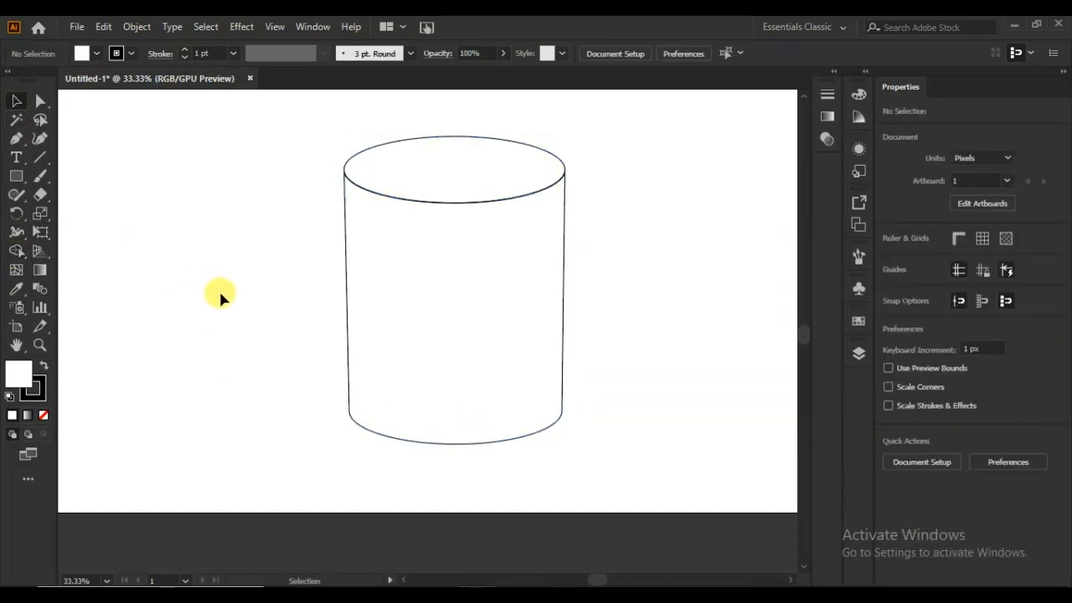
Draw the curved outer outline of the handle on the mug's left side with the Pen tool
{"action": "left_click", "coordinate": [16, 139]}
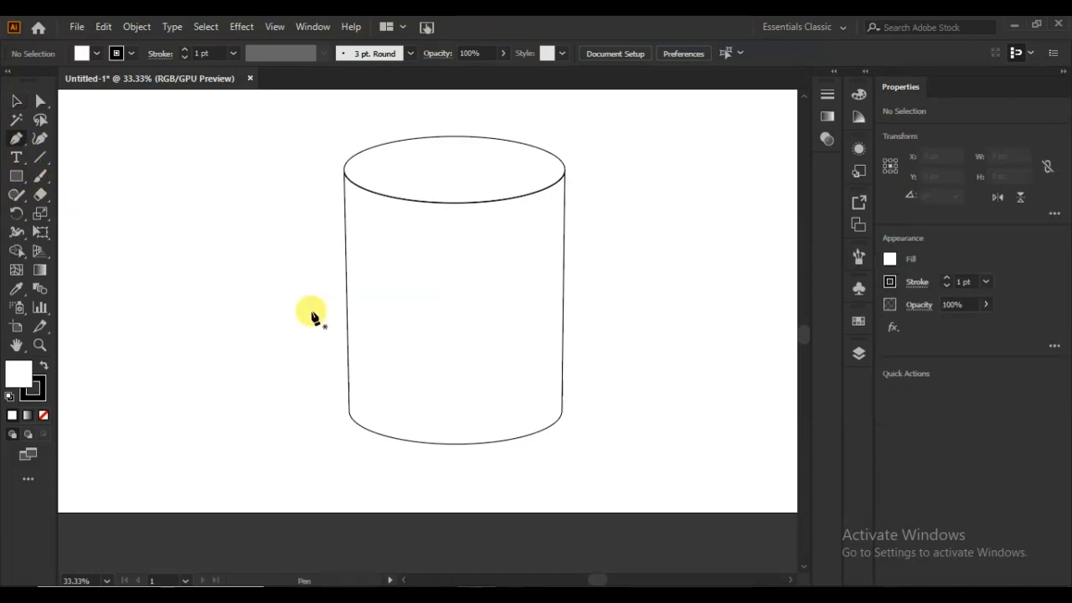
{"action": "left_click", "coordinate": [344, 221]}
{"action": "left_click_drag", "start_coordinate": [319, 221], "coordinate": [237, 245]}
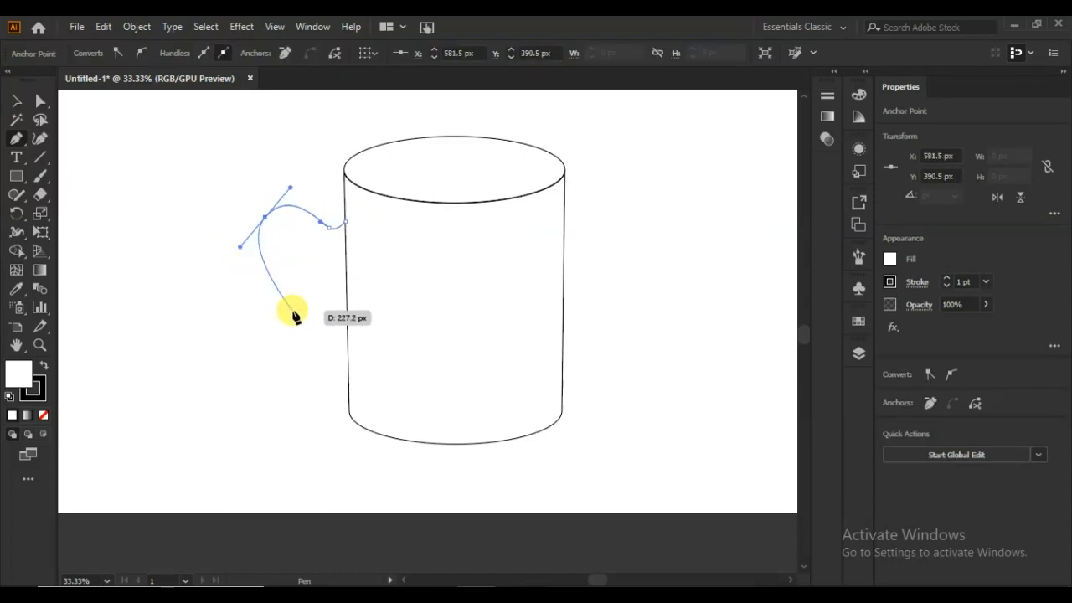
{"action": "left_click_drag", "start_coordinate": [315, 311], "coordinate": [329, 318]}
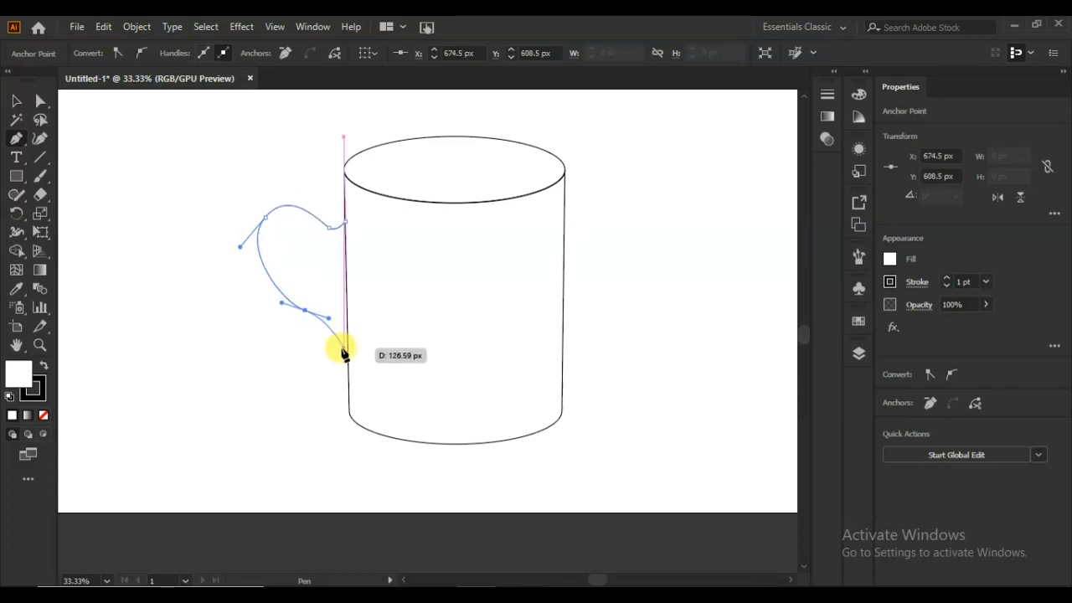
{"action": "left_click", "coordinate": [346, 361]}
Create the teardrop opening inside the handle and unite the handle with the mug body
{"action": "left_click_drag", "start_coordinate": [351, 345], "coordinate": [292, 183]}
{"action": "left_click_drag", "start_coordinate": [333, 252], "coordinate": [366, 294]}
{"action": "left_click", "coordinate": [365, 294]}
{"action": "left_click", "coordinate": [333, 251]}
{"action": "key", "text": "ctrl+z"}
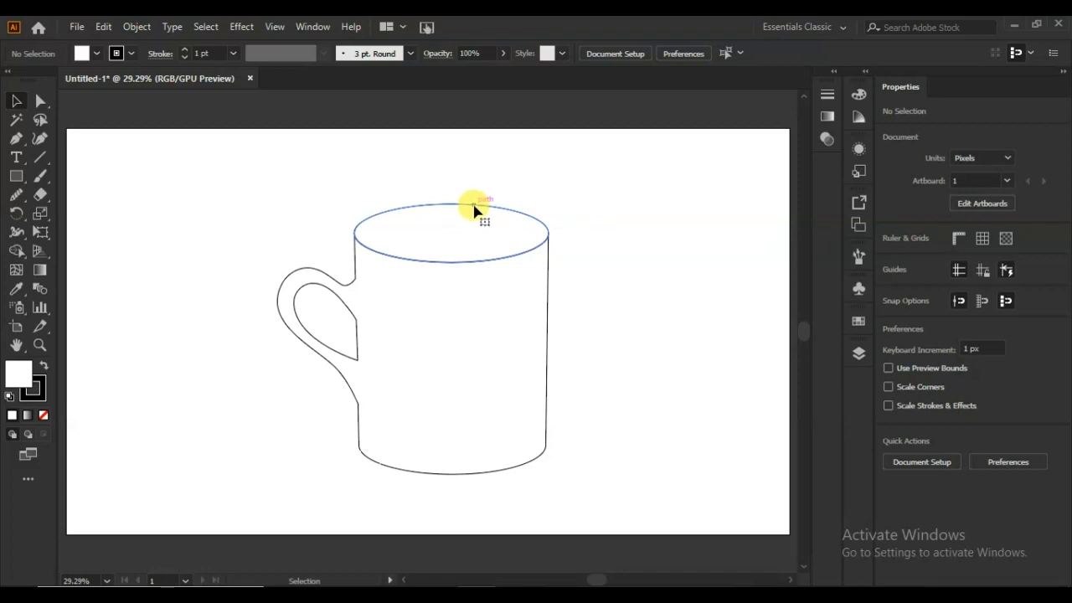
Offset the top ellipse by -16 px with preview on to form the mug's inner rim
{"action": "left_click", "coordinate": [478, 215]}
{"action": "left_click", "coordinate": [912, 392]}
{"action": "left_click", "coordinate": [660, 351]}
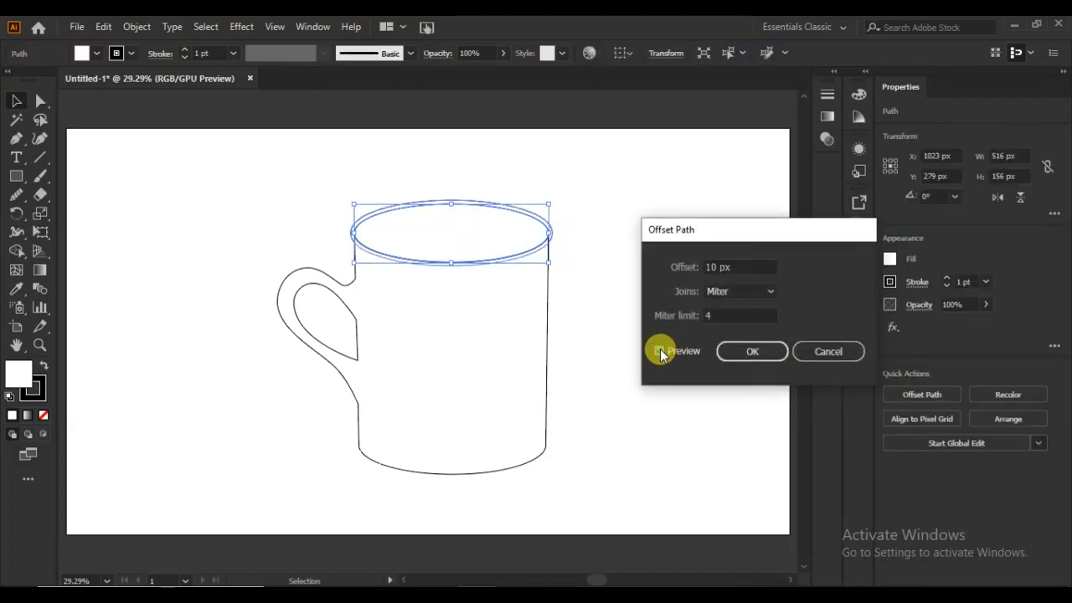
{"action": "double_click", "coordinate": [713, 266]}
{"action": "type", "text": "-13"}
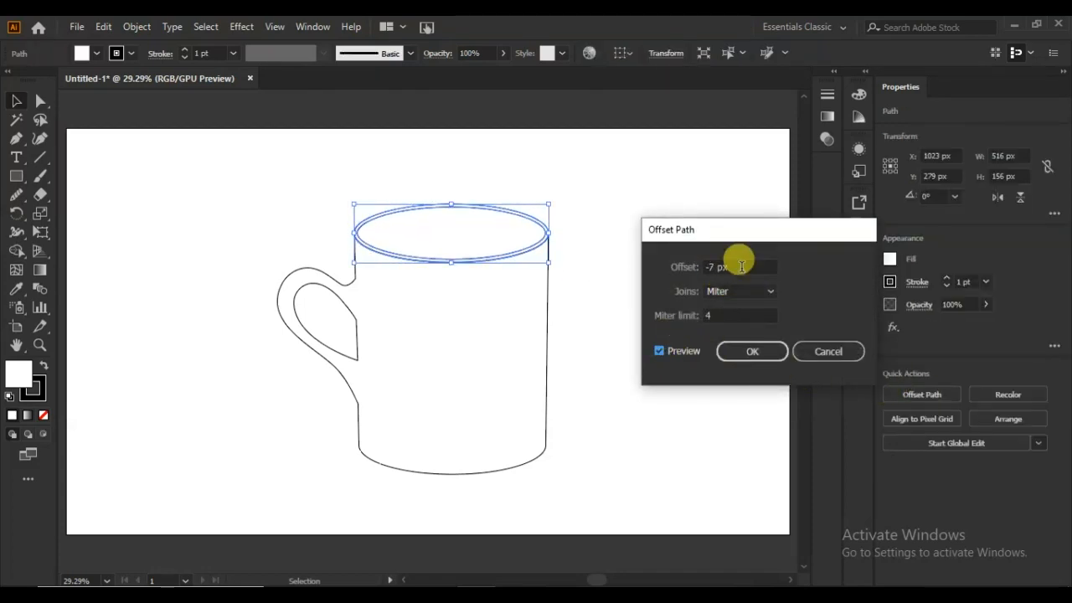
{"action": "key", "text": "Down"}
{"action": "key", "text": "Down"}
{"action": "key", "text": "Down"}
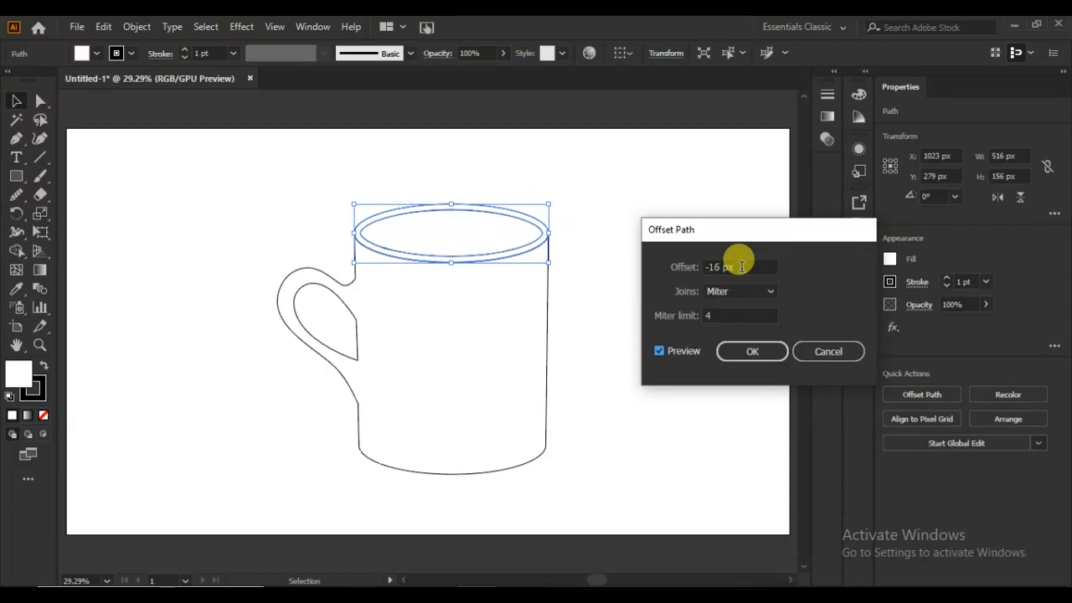
{"action": "left_click", "coordinate": [748, 351]}
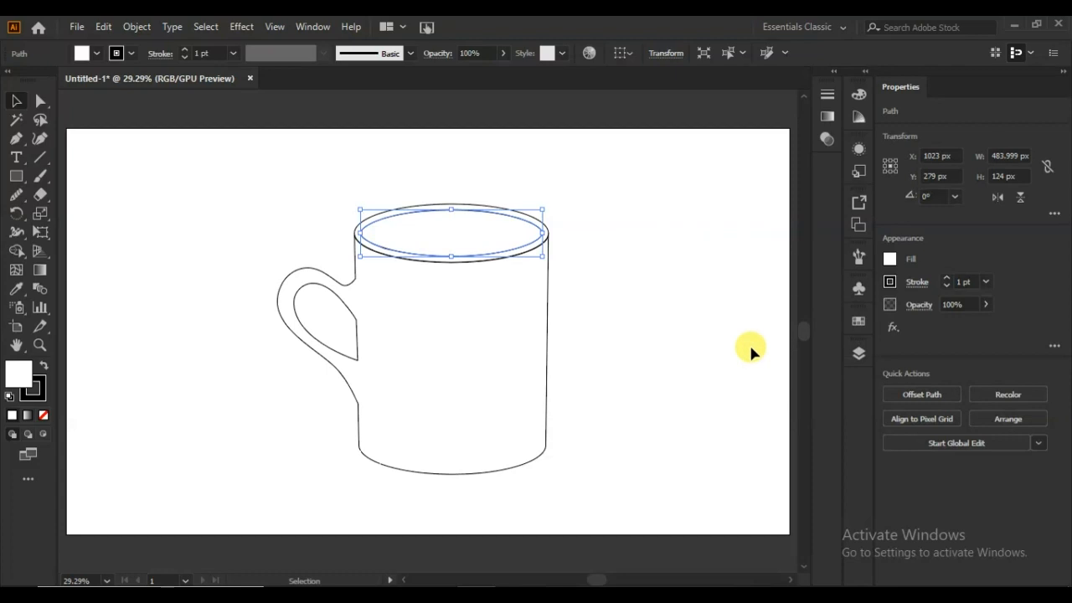
{"action": "key", "text": "Down"}
{"action": "key", "text": "Down"}
{"action": "key", "text": "Up"}
{"action": "key", "text": "Up"}
{"action": "left_click", "coordinate": [710, 293]}
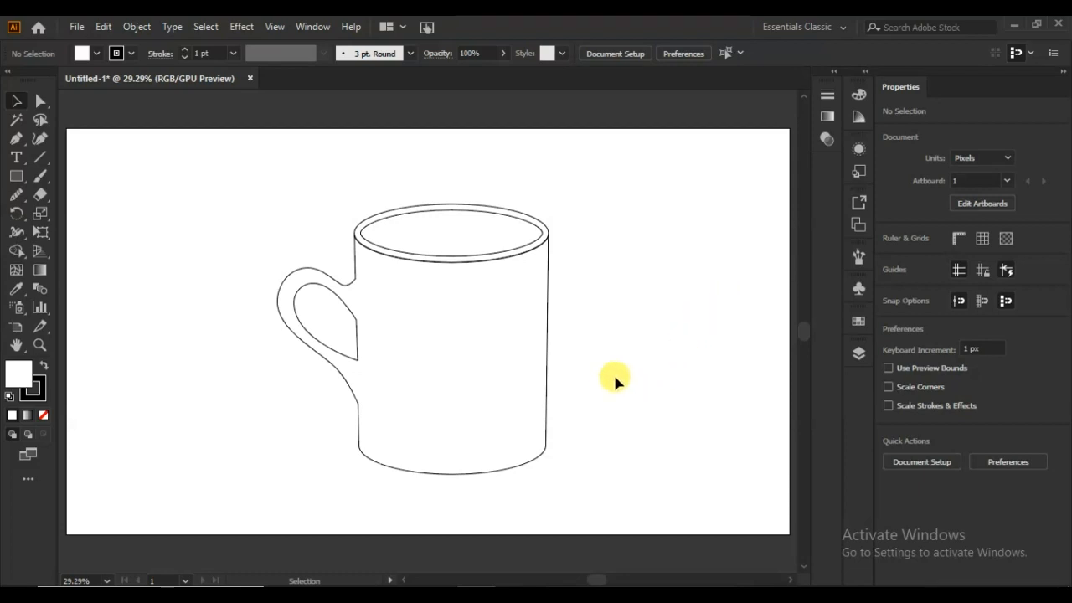
Fill the outer rim ellipse with a white-to-black radial gradient
{"action": "left_click", "coordinate": [403, 218]}
{"action": "left_click", "coordinate": [576, 251]}
{"action": "left_click", "coordinate": [549, 234]}
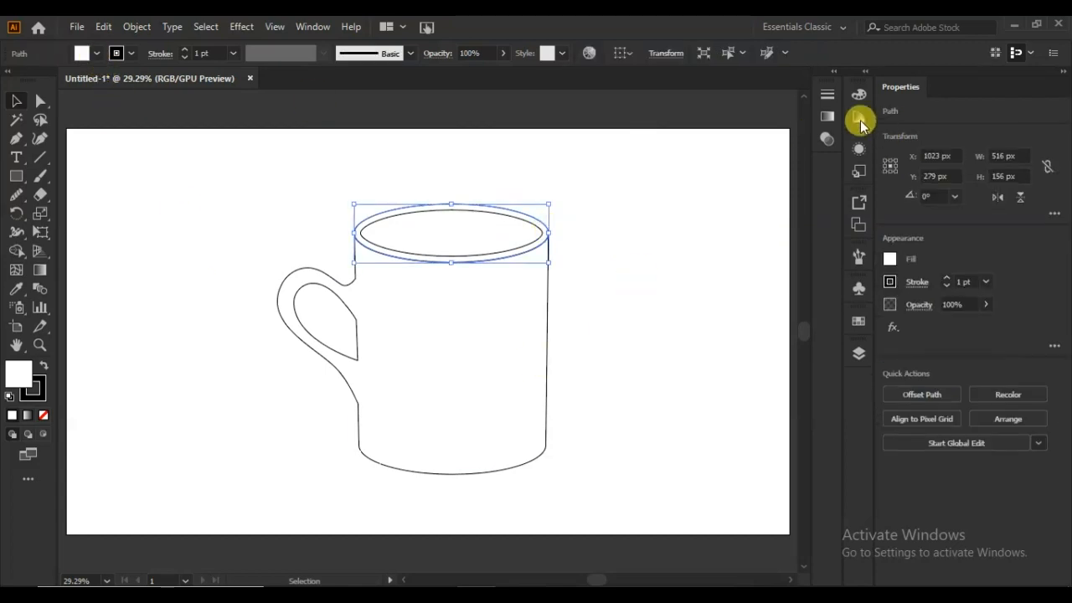
{"action": "left_click", "coordinate": [827, 117]}
{"action": "left_click", "coordinate": [727, 114]}
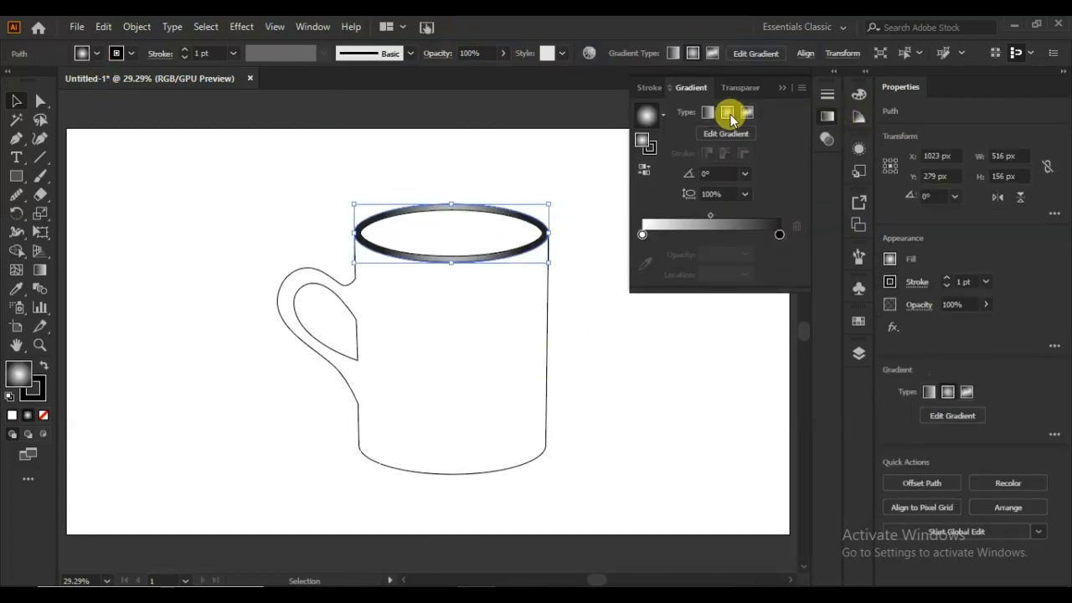
{"action": "left_click", "coordinate": [181, 240]}
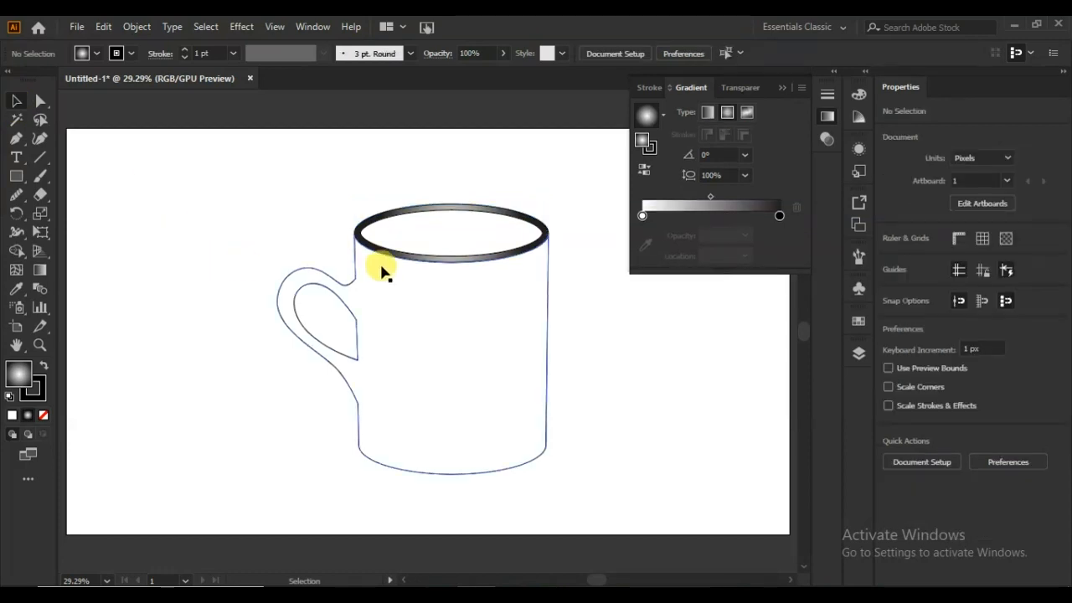
Fill the inner ellipse with a linear gradient at -90° and shift its midpoint to about 60%
{"action": "left_click", "coordinate": [471, 234]}
{"action": "left_click", "coordinate": [707, 113]}
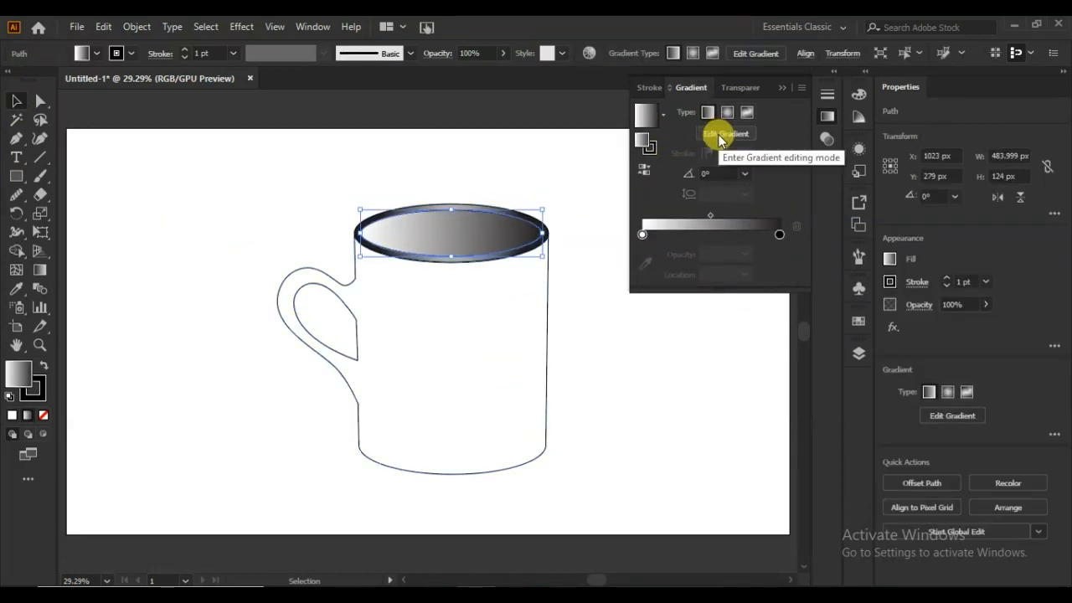
{"action": "left_click", "coordinate": [744, 173]}
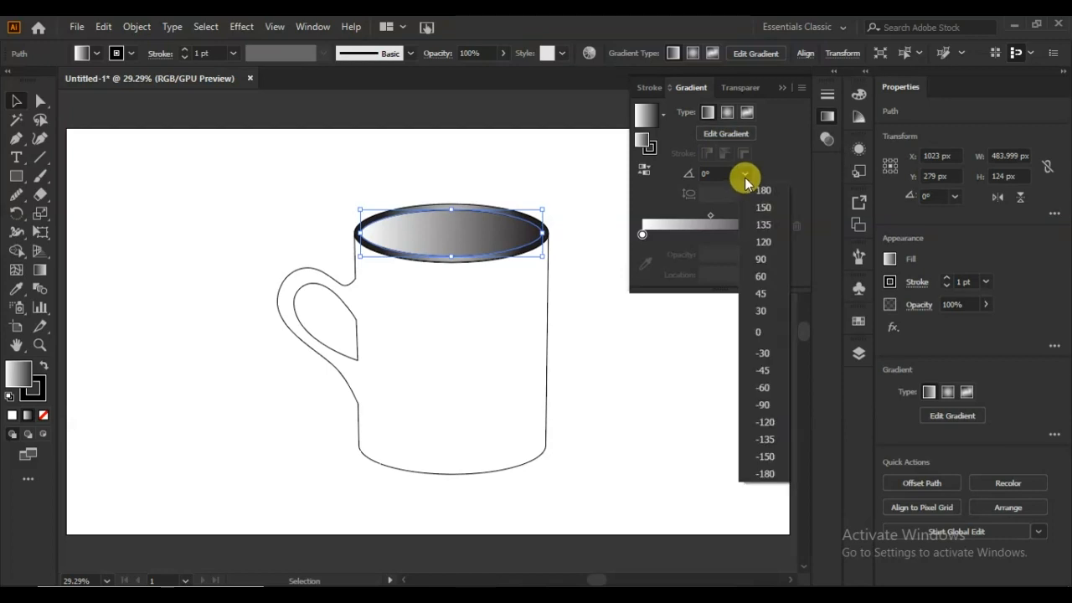
{"action": "left_click", "coordinate": [763, 395]}
{"action": "left_click", "coordinate": [759, 391]}
{"action": "mouse_move", "coordinate": [713, 199]}
{"action": "left_mouse_down"}
{"action": "mouse_move", "coordinate": [731, 197]}
{"action": "mouse_move", "coordinate": [723, 216]}
{"action": "left_mouse_up"}
{"action": "left_click", "coordinate": [641, 336]}
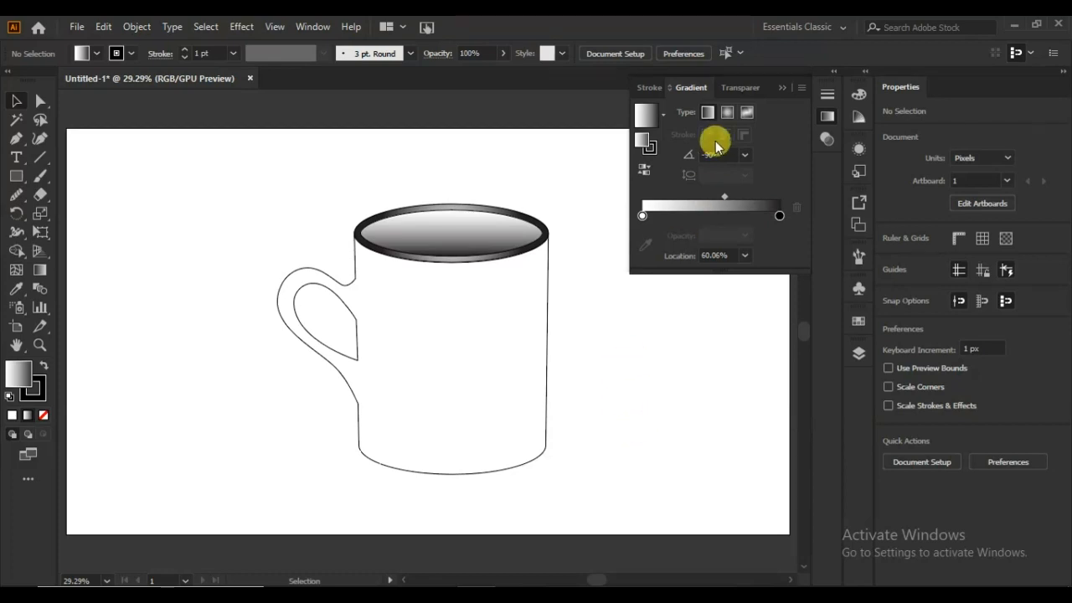
{"action": "left_click", "coordinate": [782, 89]}
Fill the mug body and handle with the teal colour 3c9297 (R 60, G 146, B 151)
{"action": "left_click", "coordinate": [442, 477]}
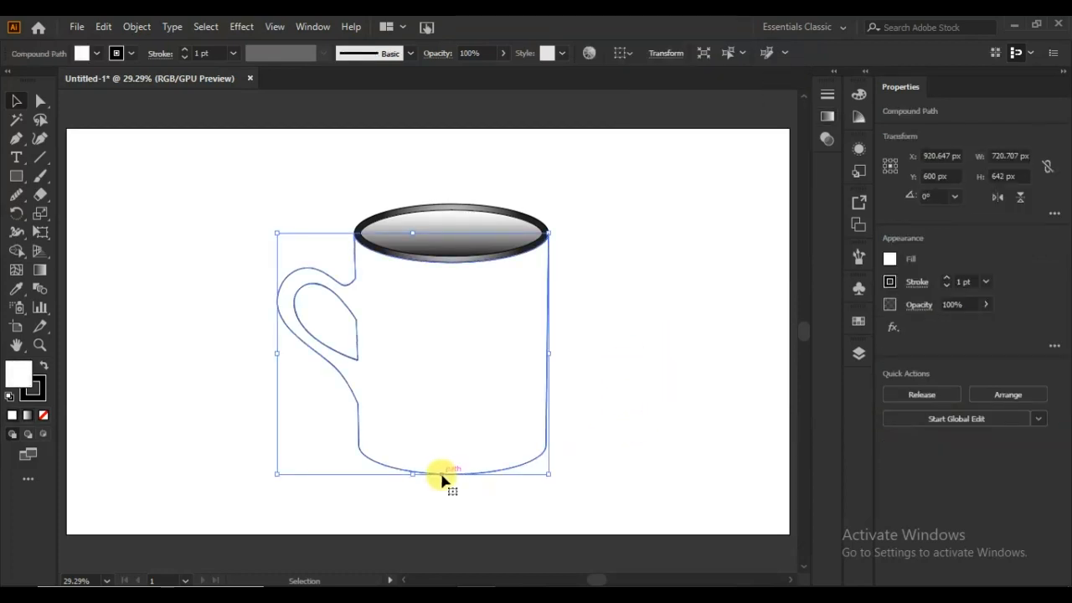
{"action": "left_click", "coordinate": [92, 53]}
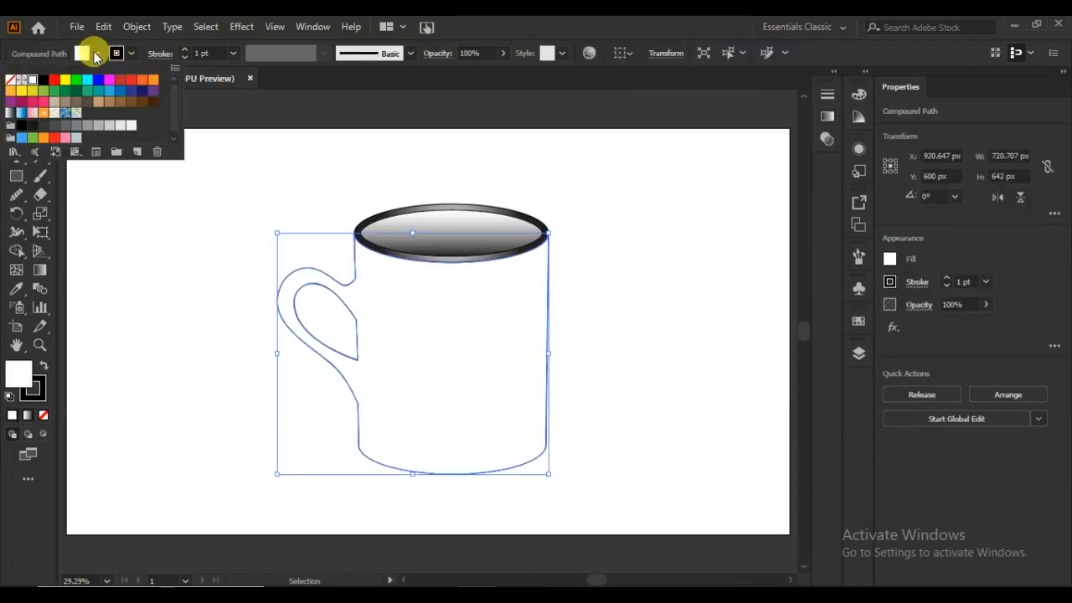
{"action": "left_click", "coordinate": [110, 98]}
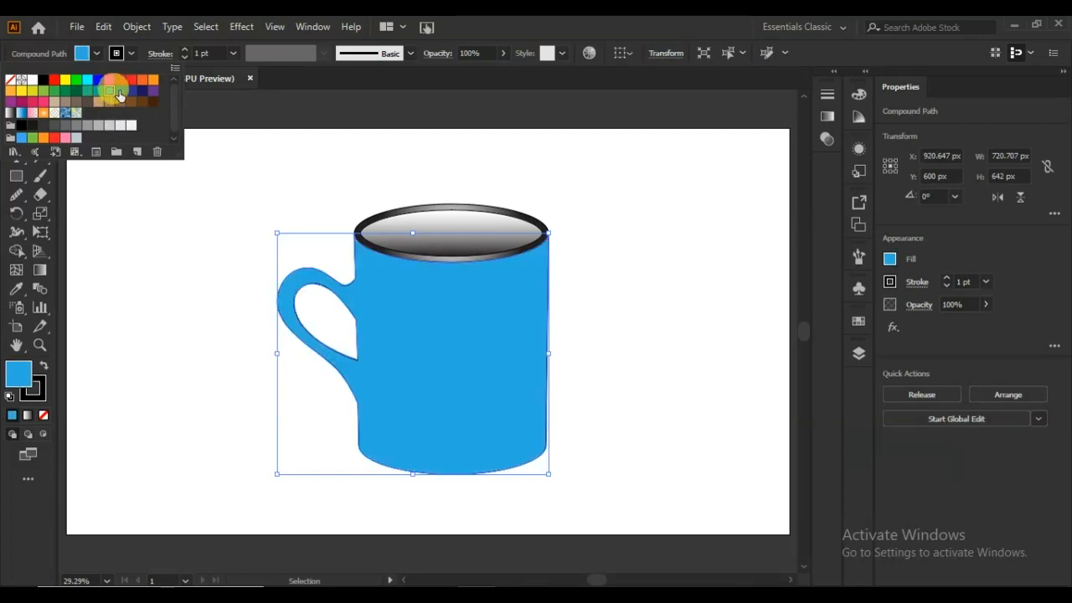
{"action": "left_click", "coordinate": [120, 93]}
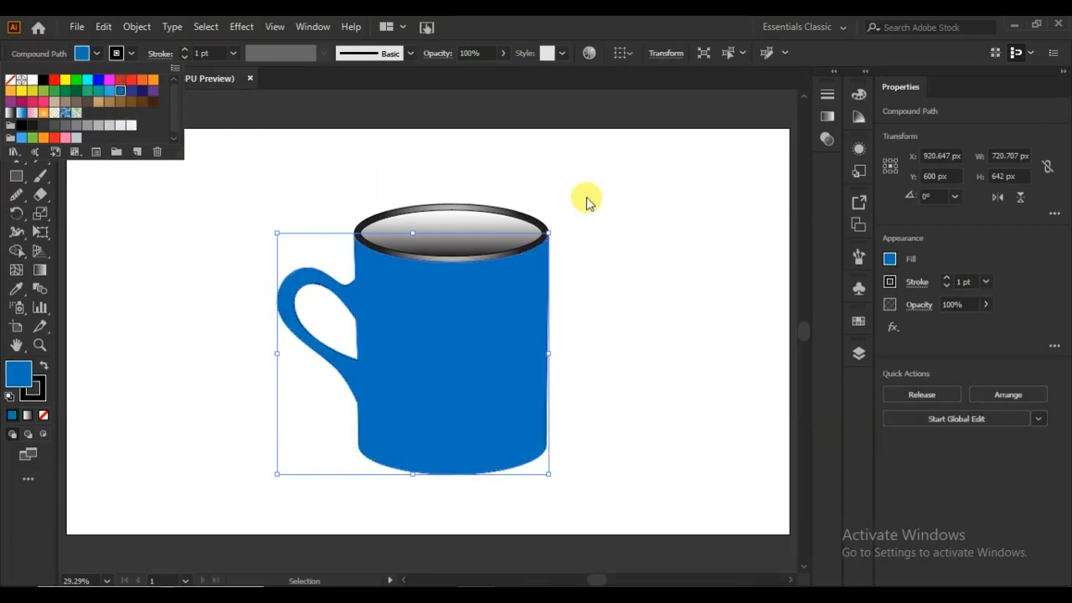
{"action": "left_click", "coordinate": [889, 258]}
{"action": "left_click", "coordinate": [817, 290]}
{"action": "left_click_drag", "start_coordinate": [798, 346], "coordinate": [812, 351]}
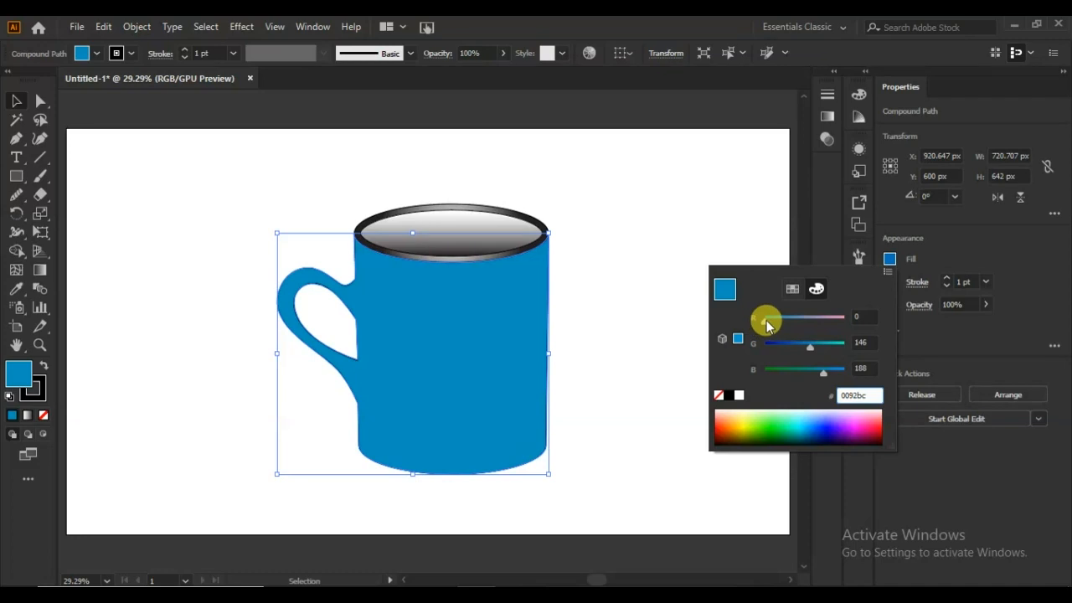
{"action": "left_click_drag", "start_coordinate": [779, 326], "coordinate": [783, 323]}
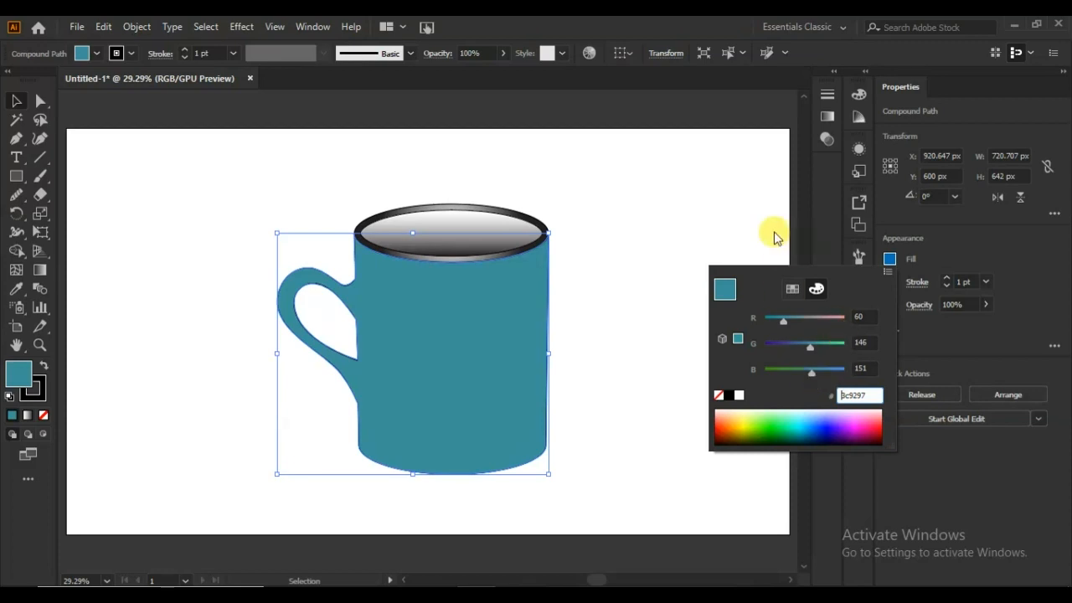
{"action": "left_click", "coordinate": [682, 268]}
Remove the stroke from all the mug's shapes
{"action": "left_click", "coordinate": [642, 288]}
{"action": "left_click_drag", "start_coordinate": [591, 176], "coordinate": [521, 414]}
{"action": "left_click", "coordinate": [38, 392]}
{"action": "left_click", "coordinate": [165, 391]}
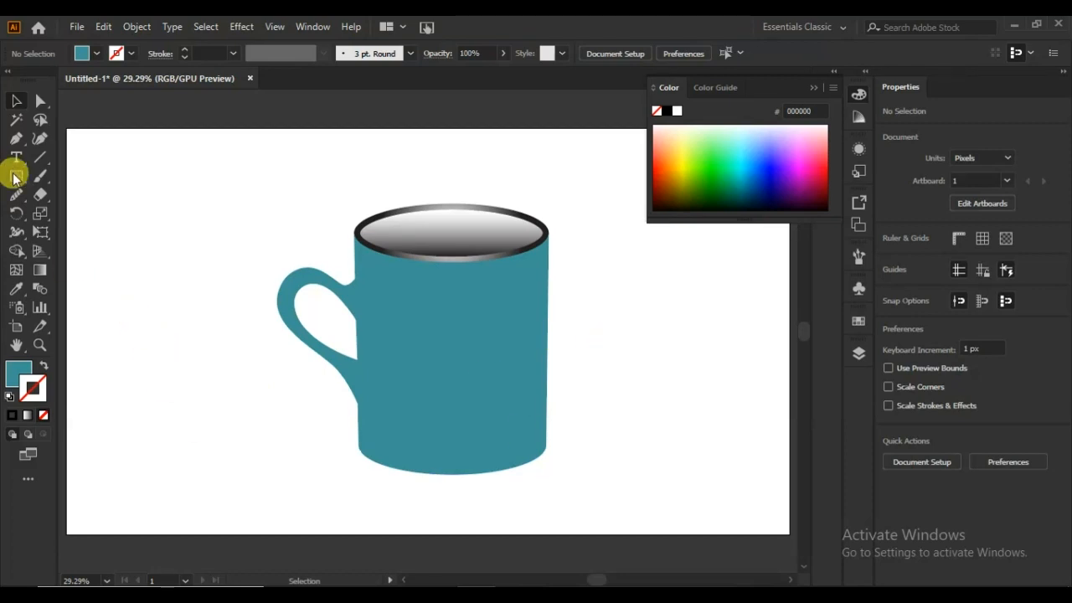
Draw a rectangle about 408 by 759 px covering the handle and the left part of the mug
{"action": "left_click_drag", "start_coordinate": [13, 177], "coordinate": [50, 175]}
{"action": "left_click_drag", "start_coordinate": [265, 209], "coordinate": [418, 495]}
{"action": "left_click", "coordinate": [16, 100]}
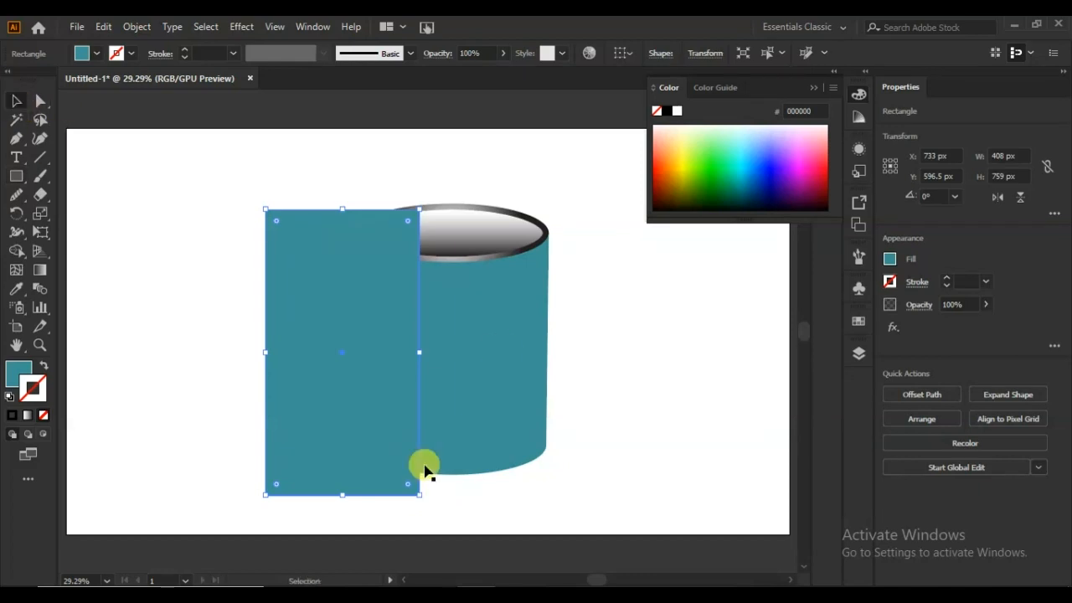
Split the mug body along the rectangle with Shape Builder and delete the excess outside the mug
{"action": "left_click", "coordinate": [485, 416], "text": "shift"}
{"action": "key", "text": "shift+m"}
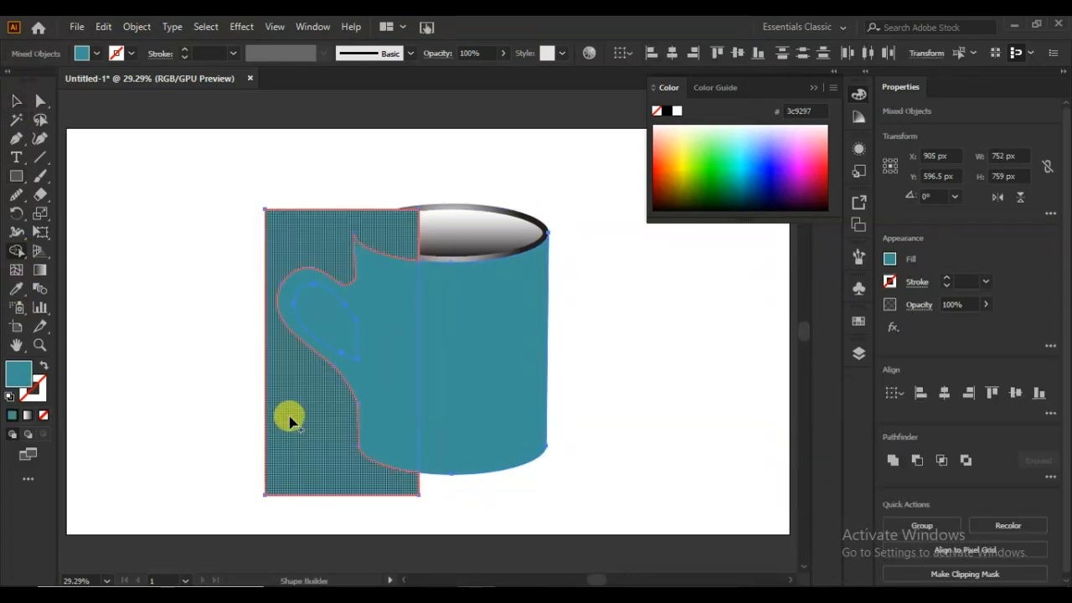
{"action": "left_click", "coordinate": [288, 421], "text": "alt"}
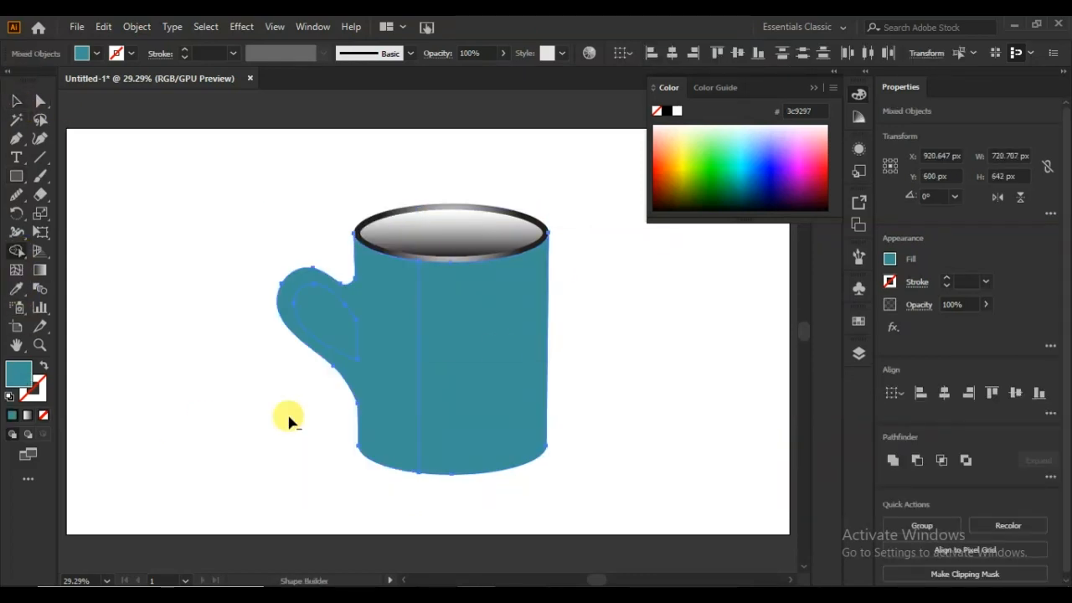
{"action": "left_click", "coordinate": [13, 102]}
{"action": "left_click", "coordinate": [143, 330]}
Fill the left mug section with a linear gradient, placing a black stop at about 52% and making the end stop 0% opaque
{"action": "left_click", "coordinate": [364, 349]}
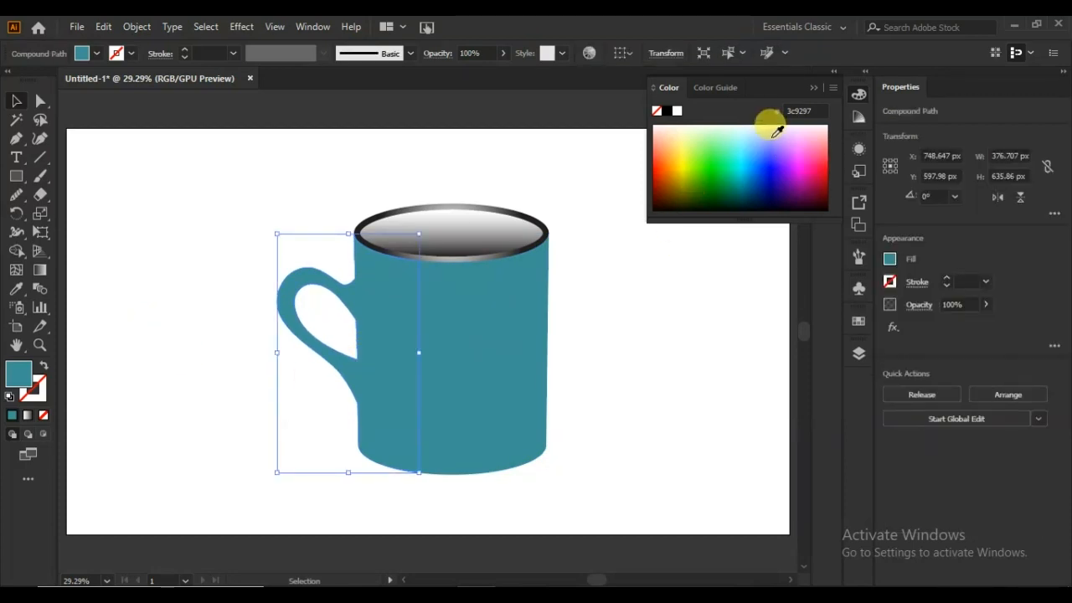
{"action": "left_click", "coordinate": [827, 114]}
{"action": "left_click", "coordinate": [707, 113]}
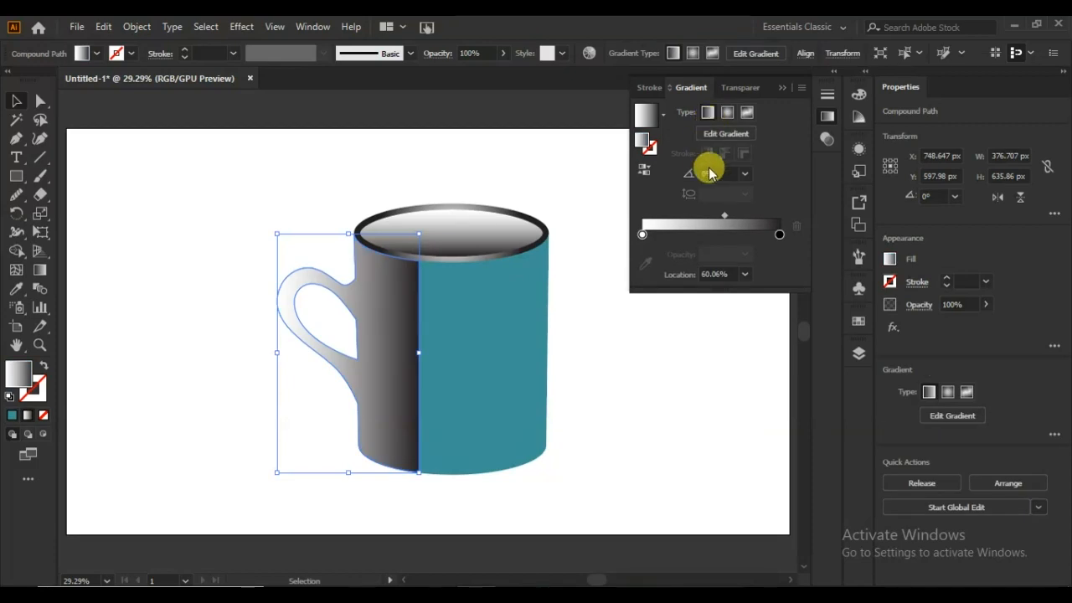
{"action": "mouse_move", "coordinate": [720, 234]}
{"action": "left_mouse_down"}
{"action": "mouse_move", "coordinate": [746, 232]}
{"action": "mouse_move", "coordinate": [714, 235]}
{"action": "left_mouse_up"}
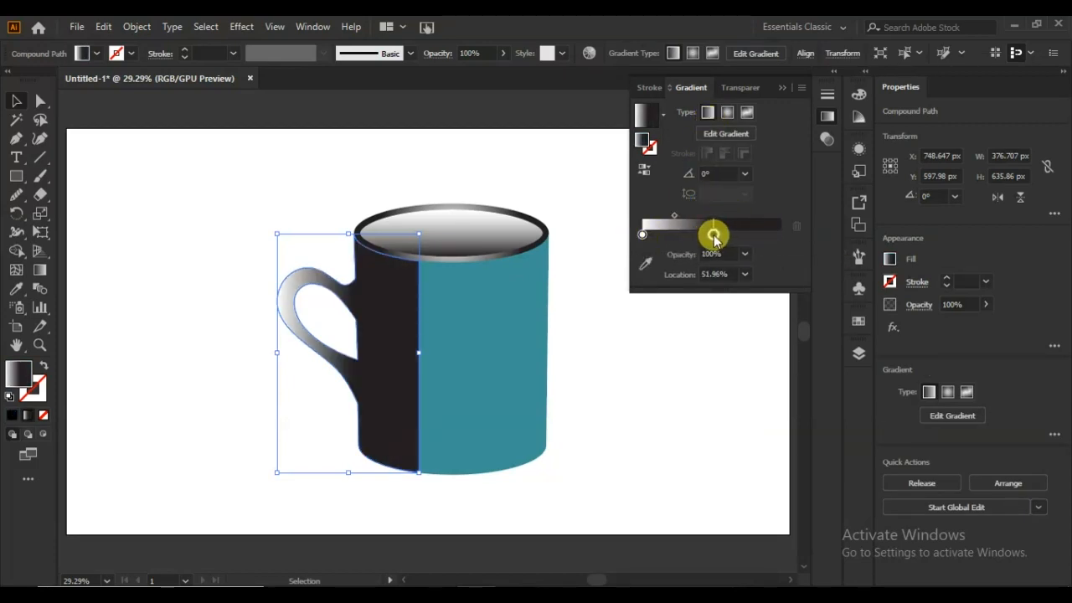
{"action": "left_click", "coordinate": [744, 253]}
{"action": "left_click", "coordinate": [753, 273]}
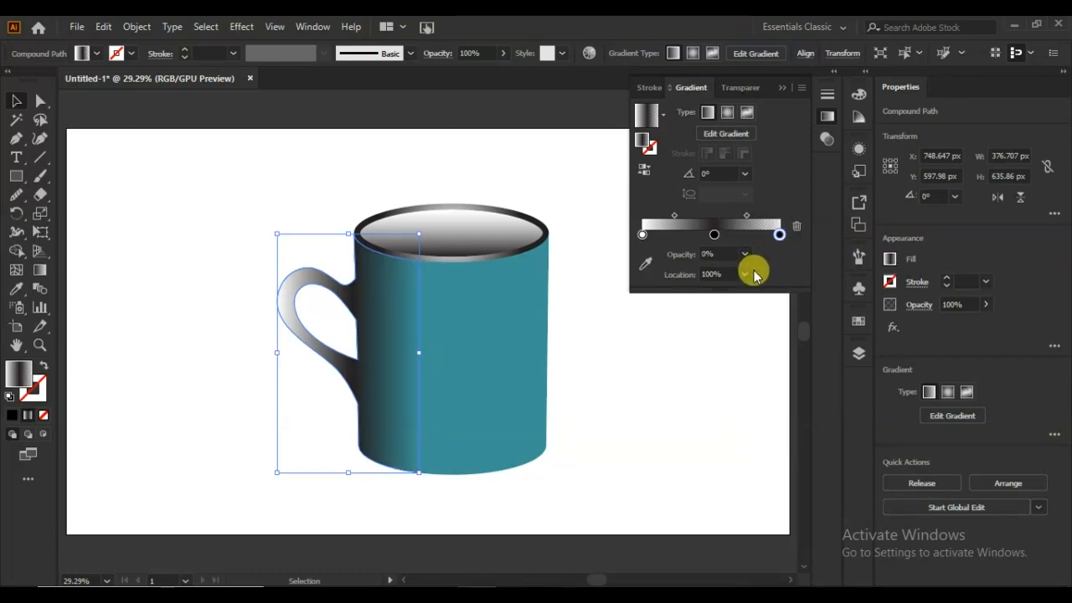
{"action": "left_click", "coordinate": [629, 357]}
Set the gradient's starting stop on the handle section to 50% opacity and a dark grey swatch
{"action": "left_click", "coordinate": [293, 308]}
{"action": "left_click", "coordinate": [642, 235]}
{"action": "left_click", "coordinate": [744, 254]}
{"action": "left_click", "coordinate": [763, 358]}
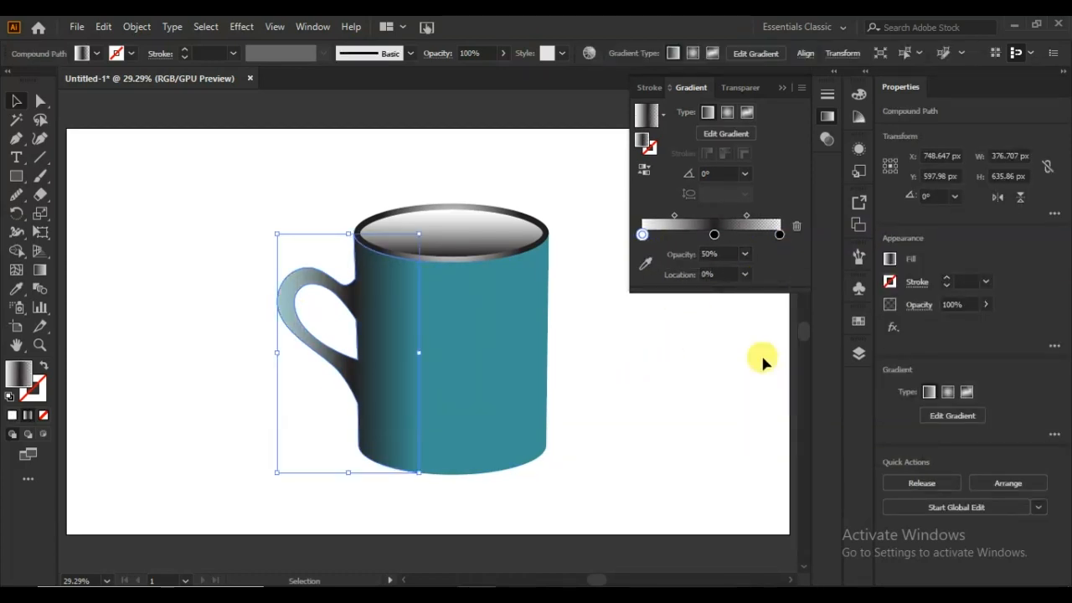
{"action": "double_click", "coordinate": [642, 234]}
{"action": "left_click", "coordinate": [632, 318]}
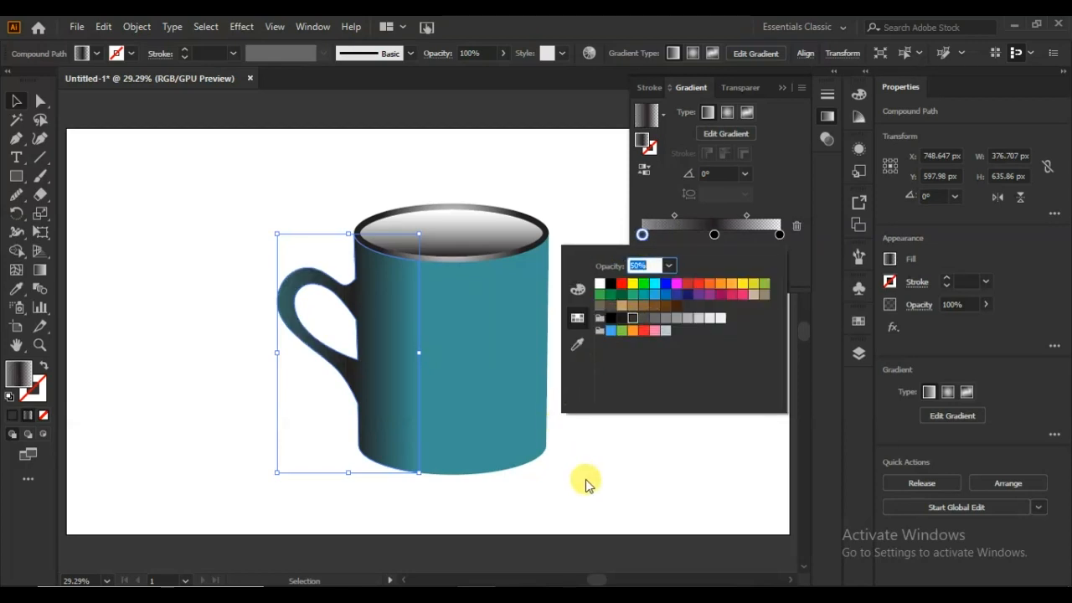
Lower the overall opacity of the shaded handle section to 57%
{"action": "left_click", "coordinate": [706, 242]}
{"action": "left_click", "coordinate": [985, 304]}
{"action": "left_click_drag", "start_coordinate": [988, 326], "coordinate": [955, 326]}
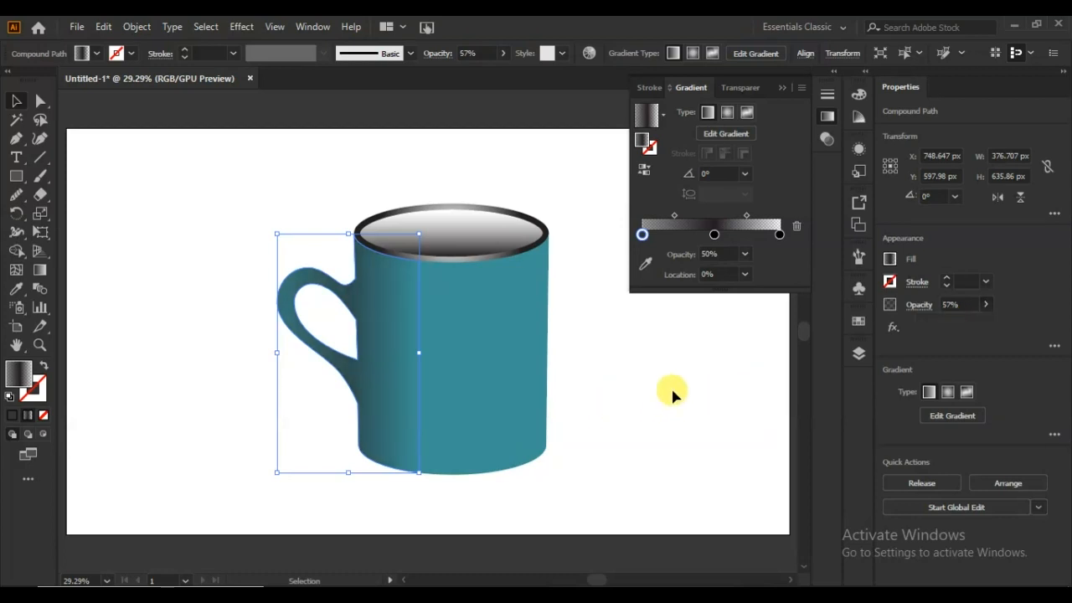
{"action": "left_click", "coordinate": [667, 383]}
Draw a rectangle about 241 by 759 px covering the right edge of the mug
{"action": "left_click", "coordinate": [16, 176]}
{"action": "left_click", "coordinate": [53, 175]}
{"action": "left_click_drag", "start_coordinate": [500, 205], "coordinate": [590, 487]}
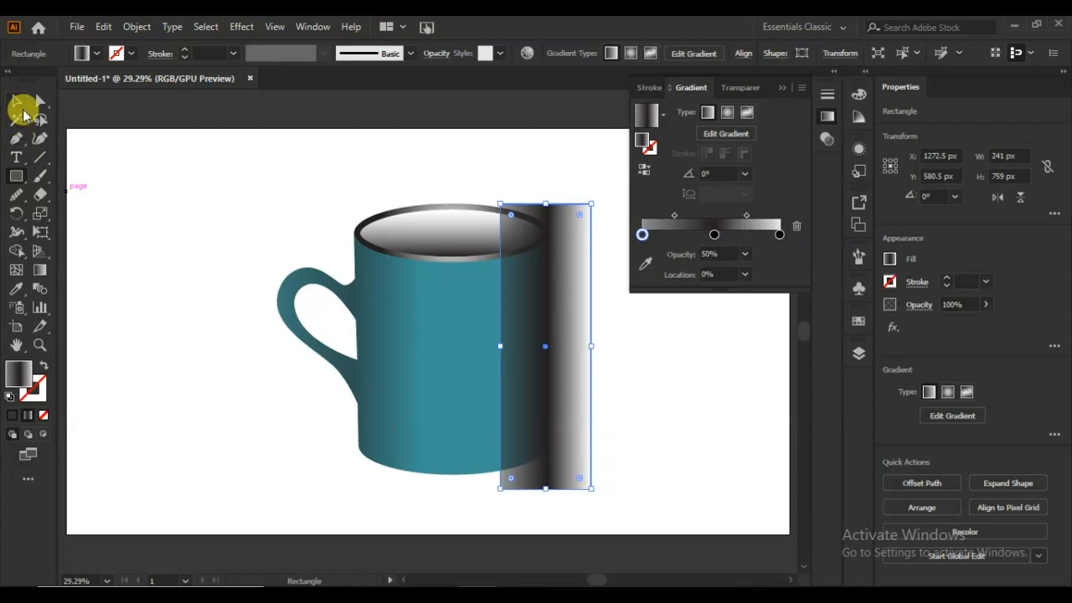
{"action": "left_click", "coordinate": [16, 102]}
{"action": "left_click", "coordinate": [524, 492]}
Split the mug body along the right rectangle with Shape Builder and delete the excess outside the mug
{"action": "left_click", "coordinate": [455, 426]}
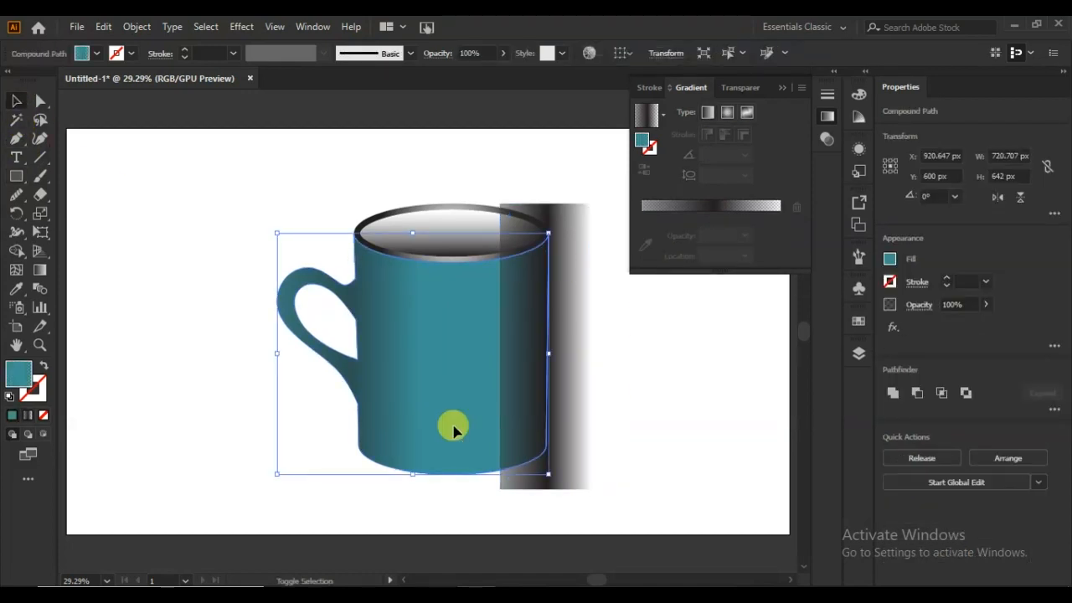
{"action": "left_click", "coordinate": [578, 359], "text": "shift"}
{"action": "left_click", "coordinate": [15, 250]}
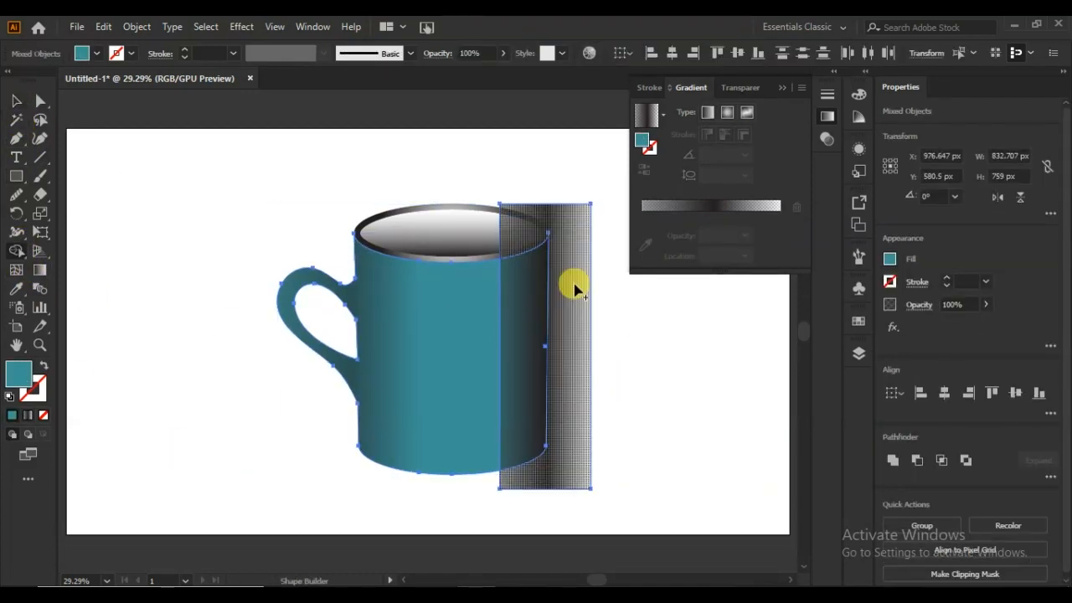
{"action": "left_click", "coordinate": [600, 283], "text": "alt"}
{"action": "left_click", "coordinate": [16, 101]}
{"action": "left_click", "coordinate": [143, 302]}
Rearrange the right strip's linear gradient to fade from transparent at about 44% to black at the mug's right edge
{"action": "left_click", "coordinate": [514, 419]}
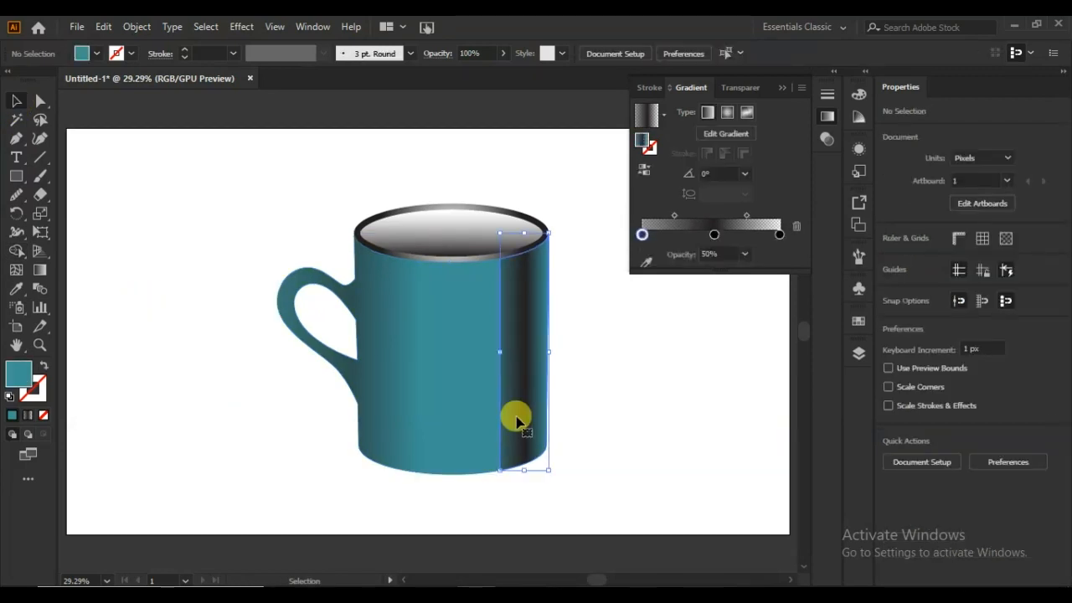
{"action": "left_click_drag", "start_coordinate": [779, 236], "coordinate": [702, 236]}
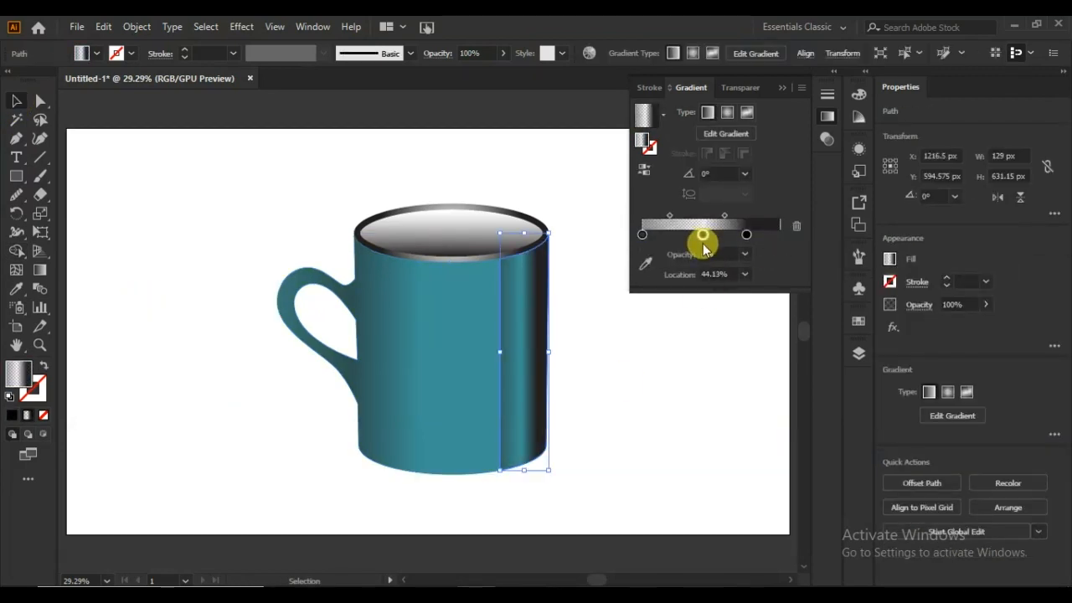
{"action": "left_click", "coordinate": [772, 358]}
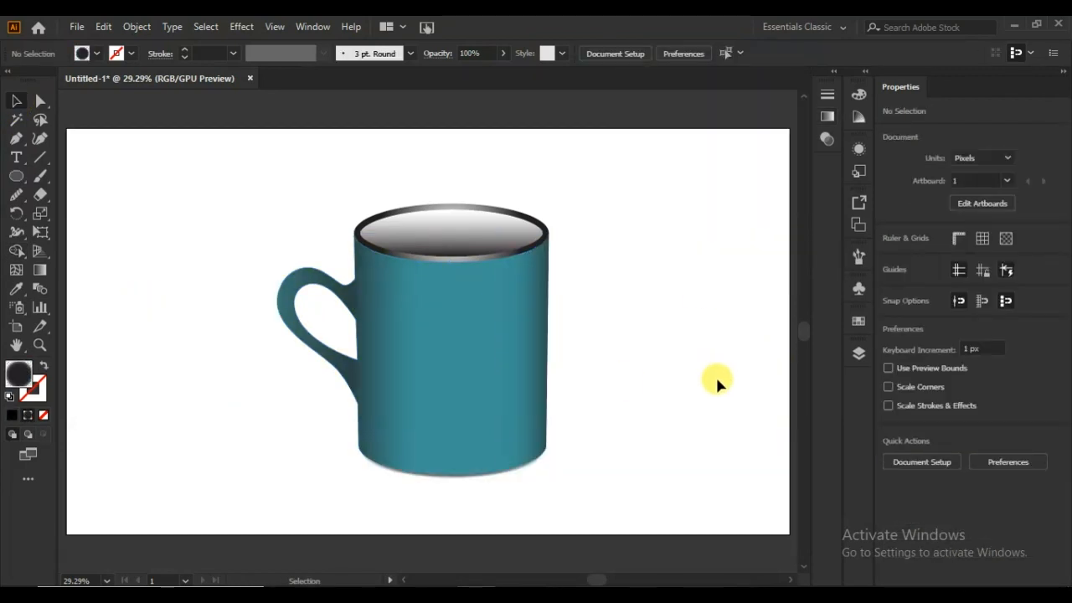
Draw a closed cast-shadow shape about 1116 by 457 px with the Pen tool, slanting up to the right from the mug's base
{"action": "left_click", "coordinate": [16, 138]}
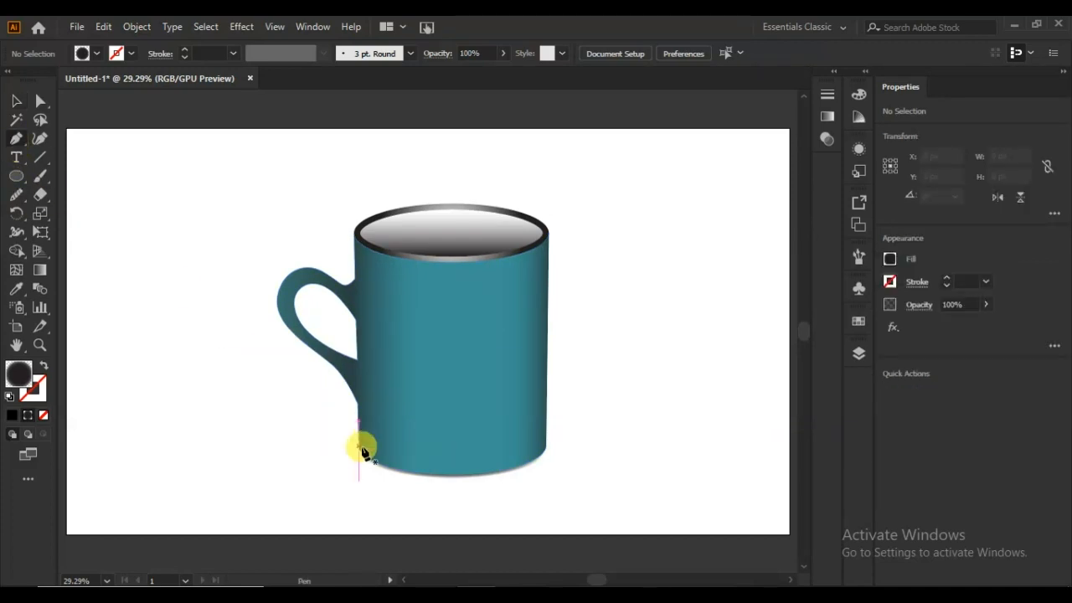
{"action": "left_click", "coordinate": [358, 446]}
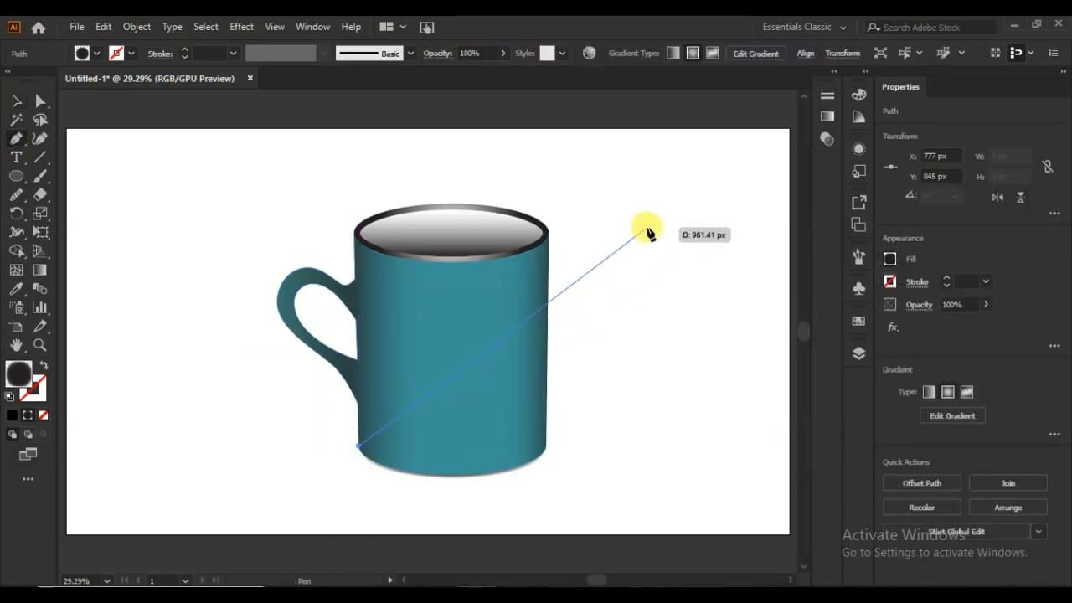
{"action": "left_click", "coordinate": [709, 290]}
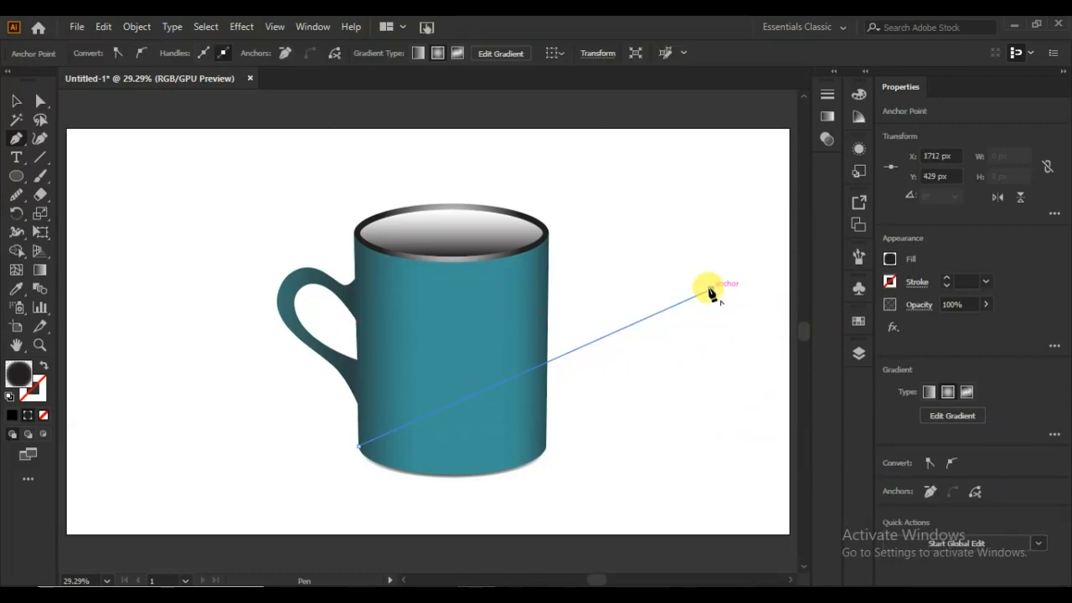
{"action": "key", "text": "ctrl+z"}
{"action": "left_click", "coordinate": [678, 305]}
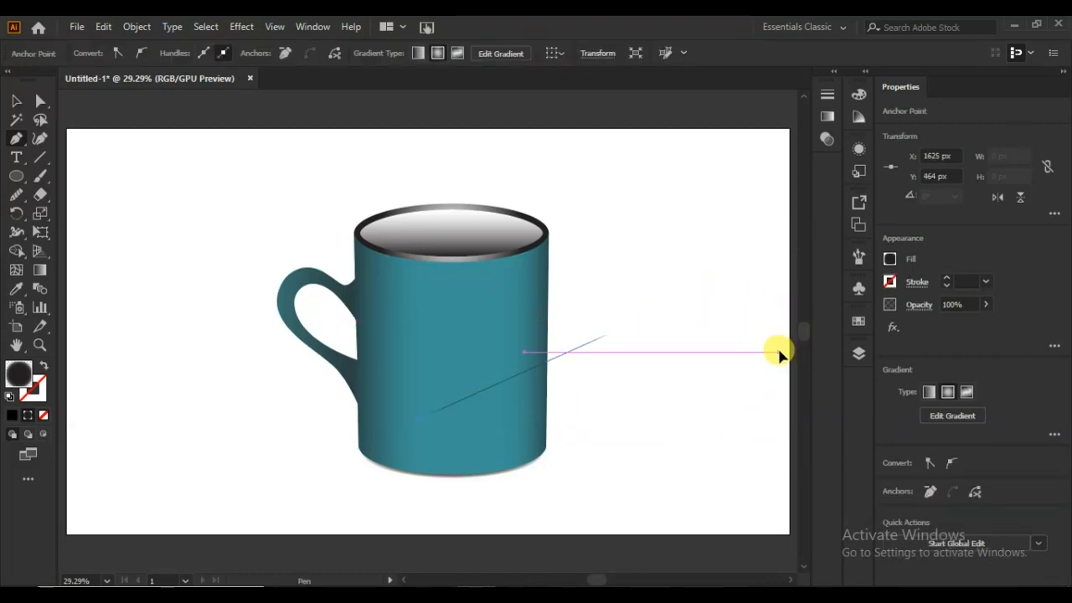
{"action": "left_click", "coordinate": [778, 352]}
{"action": "left_click_drag", "start_coordinate": [482, 474], "coordinate": [421, 476]}
{"action": "left_click", "coordinate": [359, 446]}
{"action": "left_click", "coordinate": [16, 100]}
Fill the cast shadow with a linear gradient, placing its 0% opaque end stop at about 89%
{"action": "left_click", "coordinate": [827, 116]}
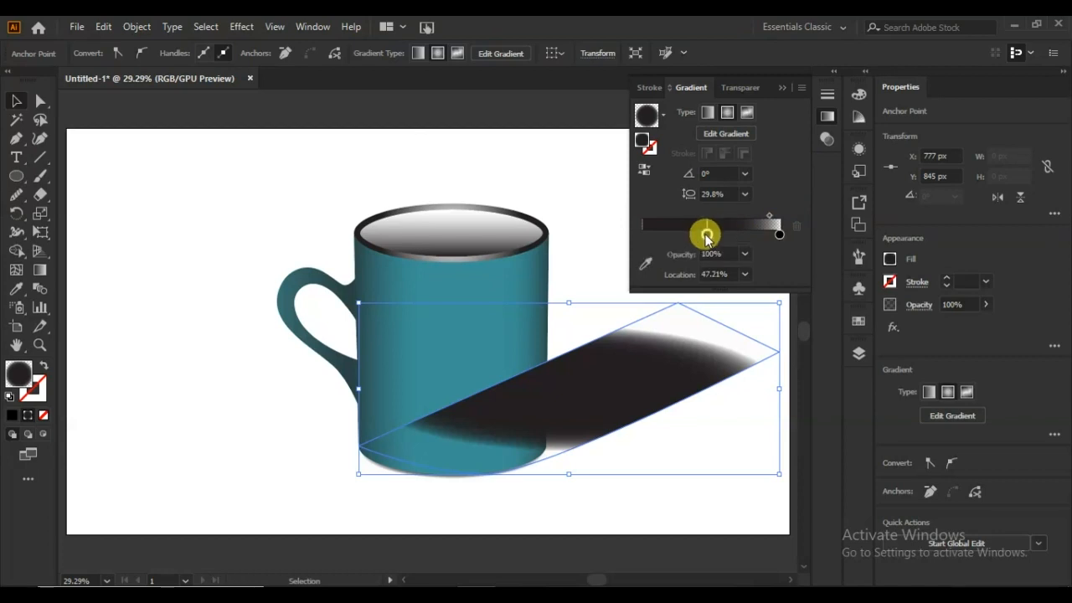
{"action": "left_click", "coordinate": [707, 113]}
{"action": "mouse_move", "coordinate": [759, 216]}
{"action": "left_mouse_down"}
{"action": "mouse_move", "coordinate": [710, 216]}
{"action": "mouse_move", "coordinate": [763, 237]}
{"action": "left_mouse_up"}
{"action": "key", "text": "ctrl+z"}
{"action": "left_click", "coordinate": [776, 237]}
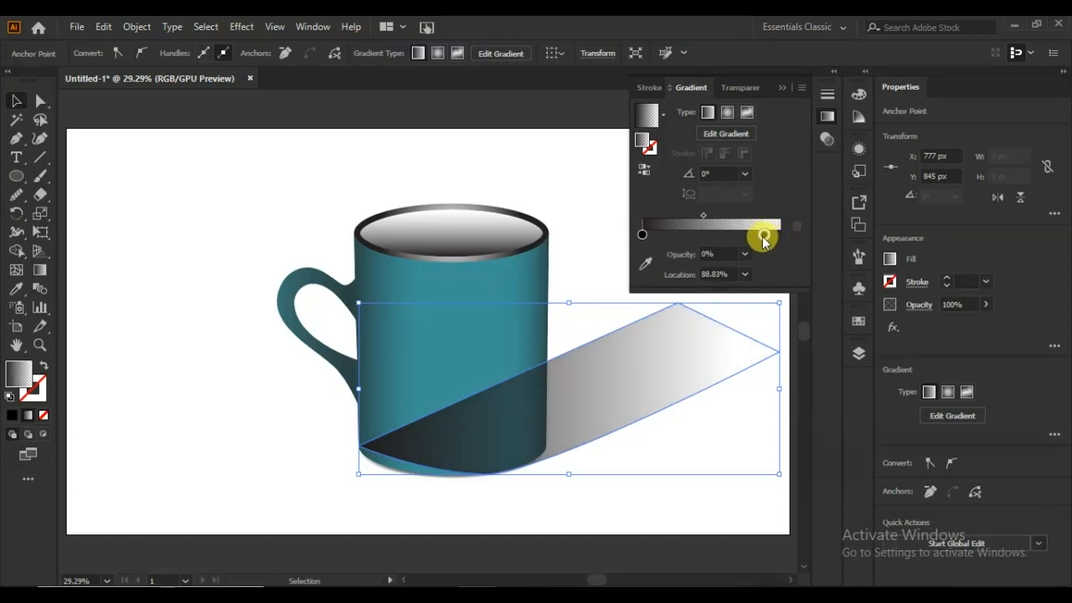
Curve the cast shadow's upper edge and angle its gradient at about 26.4° along the shadow, fading away from the mug
{"action": "left_click_drag", "start_coordinate": [16, 139], "coordinate": [83, 191]}
{"action": "left_click", "coordinate": [553, 362]}
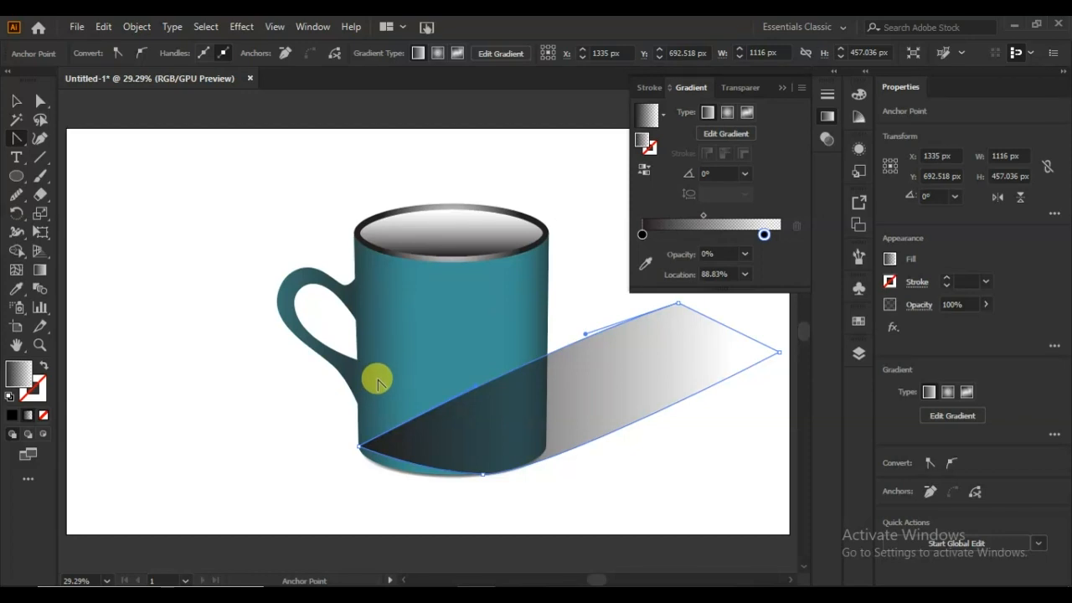
{"action": "left_click", "coordinate": [718, 142]}
{"action": "mouse_move", "coordinate": [699, 297]}
{"action": "left_mouse_down"}
{"action": "mouse_move", "coordinate": [463, 411]}
{"action": "mouse_move", "coordinate": [401, 474]}
{"action": "left_mouse_up"}
{"action": "mouse_move", "coordinate": [510, 423]}
{"action": "left_mouse_down"}
{"action": "mouse_move", "coordinate": [494, 423]}
{"action": "mouse_move", "coordinate": [701, 299]}
{"action": "mouse_move", "coordinate": [682, 311]}
{"action": "mouse_move", "coordinate": [705, 330]}
{"action": "left_mouse_up"}
{"action": "left_click", "coordinate": [14, 109]}
{"action": "left_click", "coordinate": [651, 433]}
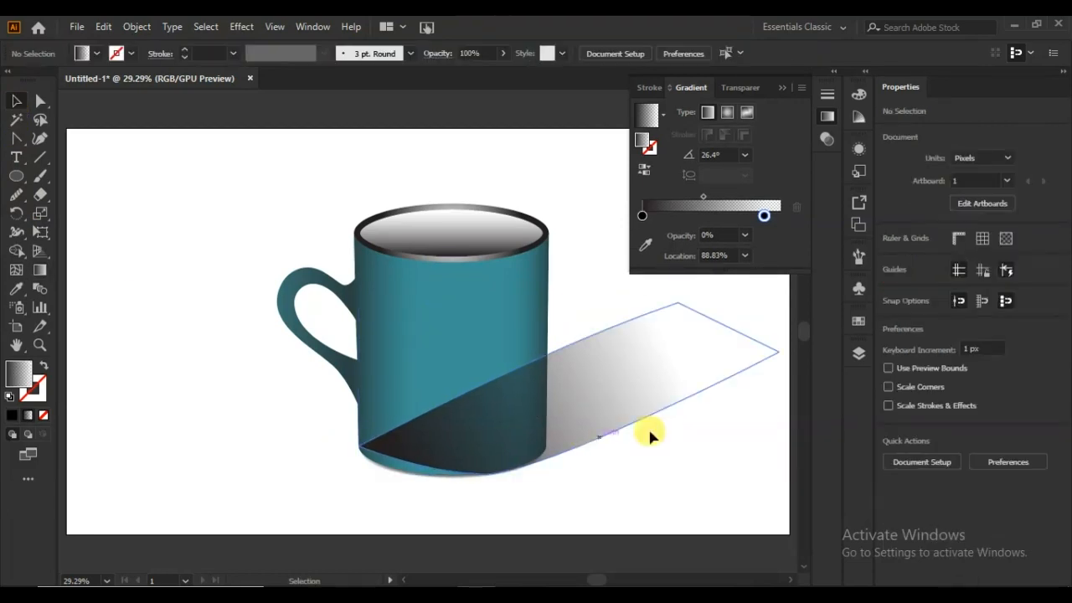
Place the cast shadow beneath the mug group in the layer order and raise its lower edge slightly
{"action": "left_click", "coordinate": [858, 353]}
{"action": "left_click_drag", "start_coordinate": [766, 389], "coordinate": [766, 413]}
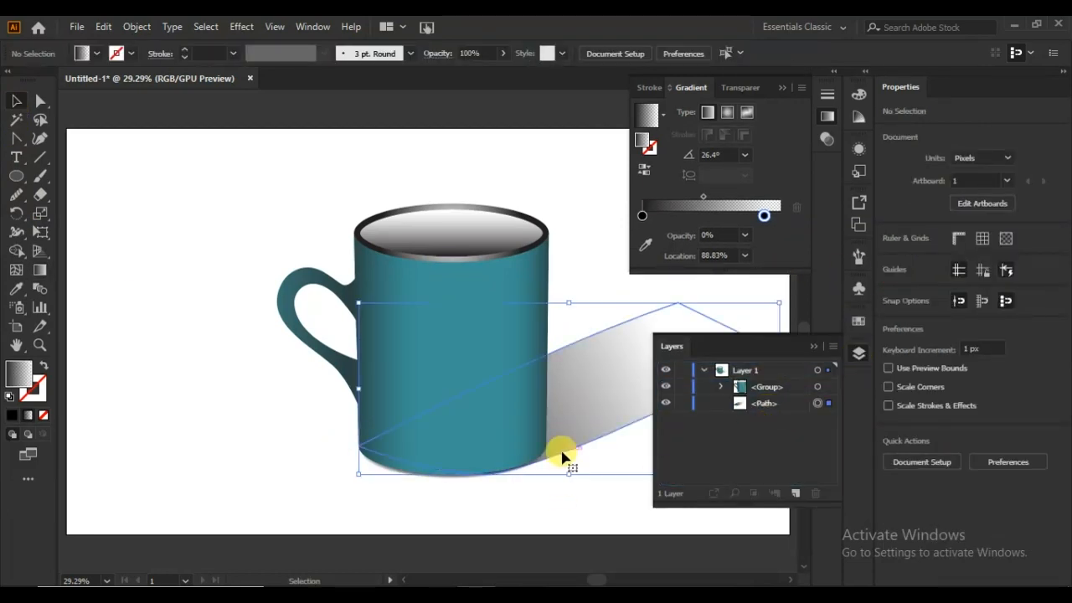
{"action": "left_click", "coordinate": [425, 418]}
{"action": "left_click_drag", "start_coordinate": [568, 474], "coordinate": [570, 472]}
{"action": "left_click", "coordinate": [511, 522]}
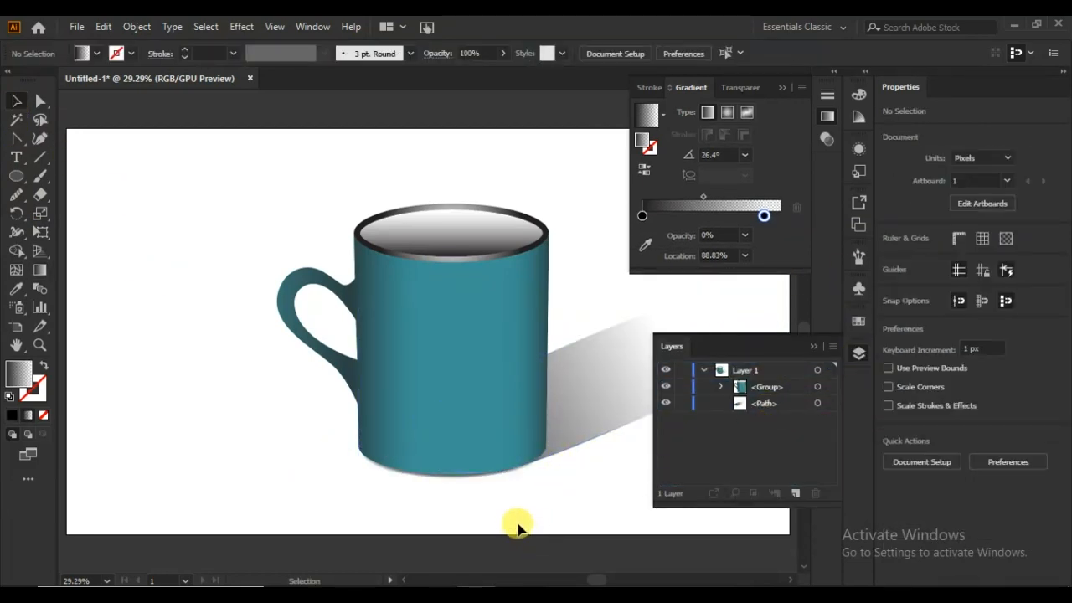
{"action": "left_click", "coordinate": [813, 347]}
{"action": "left_click", "coordinate": [786, 88]}
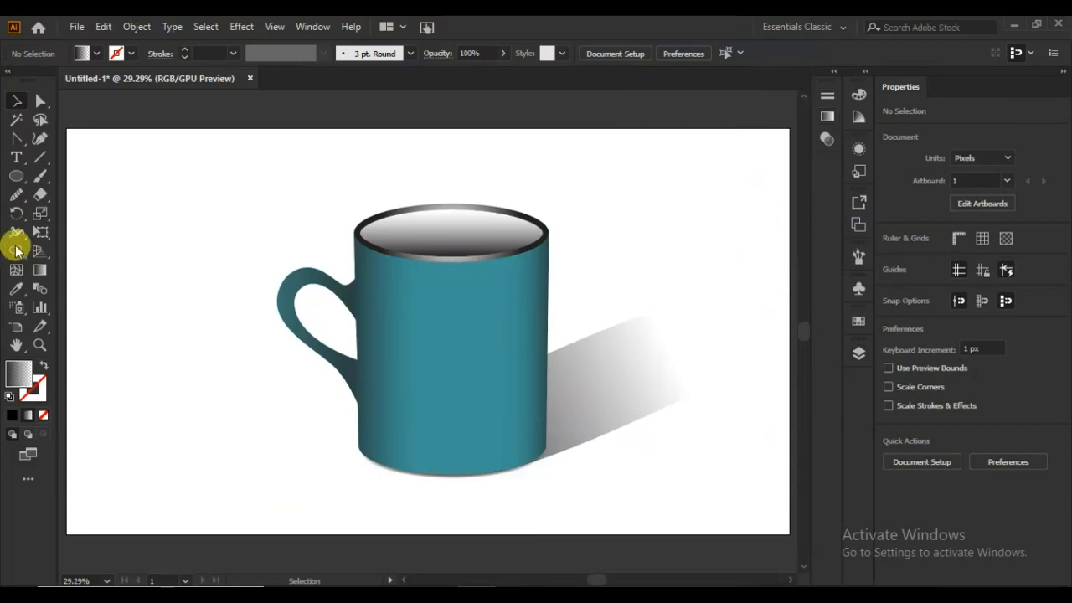
Draw a rectangle about 300 by 800 px over the middle of the mug, extending past its rim and base
{"action": "left_click", "coordinate": [16, 177]}
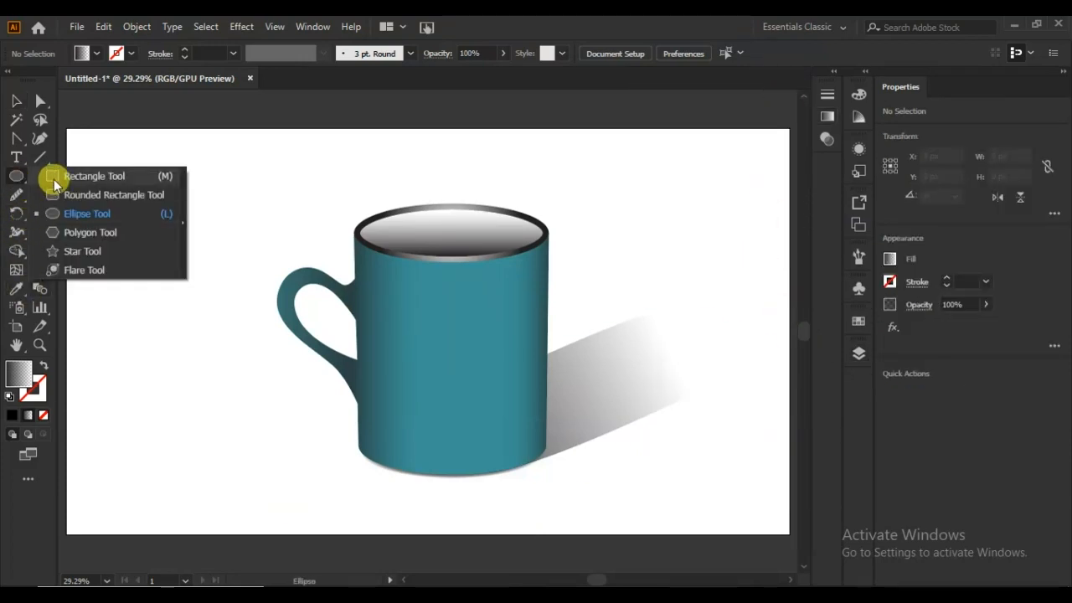
{"action": "left_click", "coordinate": [54, 179]}
{"action": "left_click_drag", "start_coordinate": [378, 193], "coordinate": [388, 473]}
{"action": "left_click_drag", "start_coordinate": [481, 491], "coordinate": [492, 492]}
{"action": "left_click", "coordinate": [16, 100]}
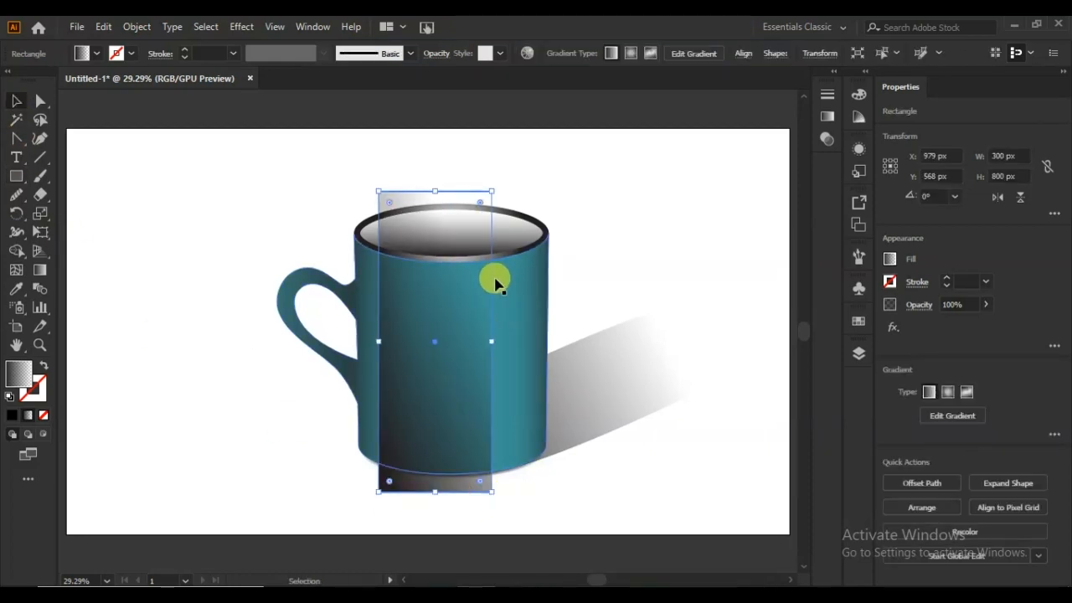
{"action": "left_click", "coordinate": [494, 283], "text": "shift"}
{"action": "left_click", "coordinate": [510, 146]}
{"action": "left_click", "coordinate": [495, 263]}
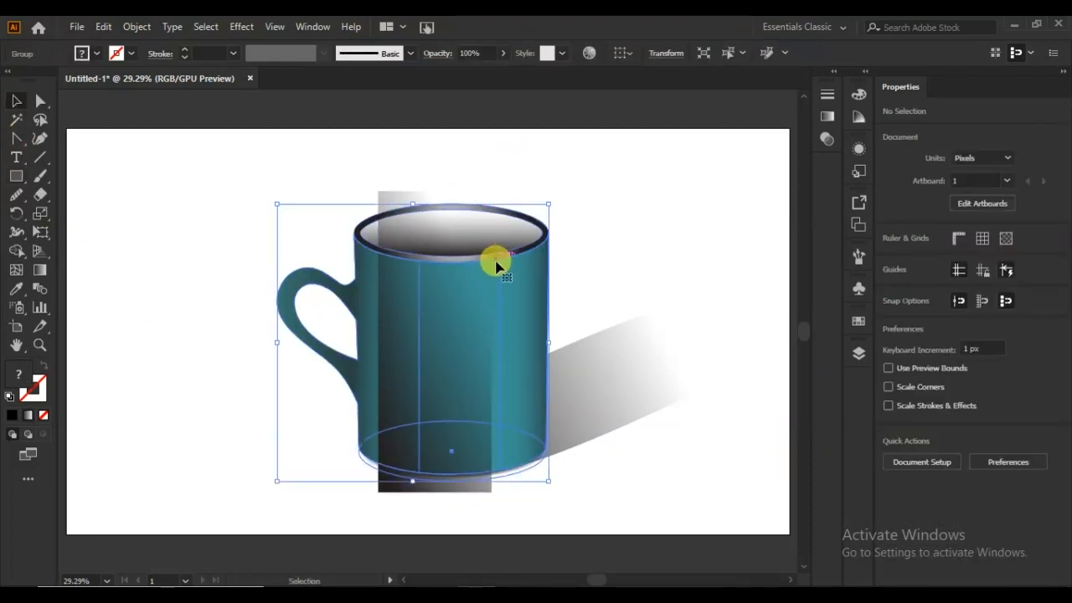
{"action": "right_click", "coordinate": [495, 263]}
{"action": "left_click", "coordinate": [307, 471]}
{"action": "right_click", "coordinate": [454, 342]}
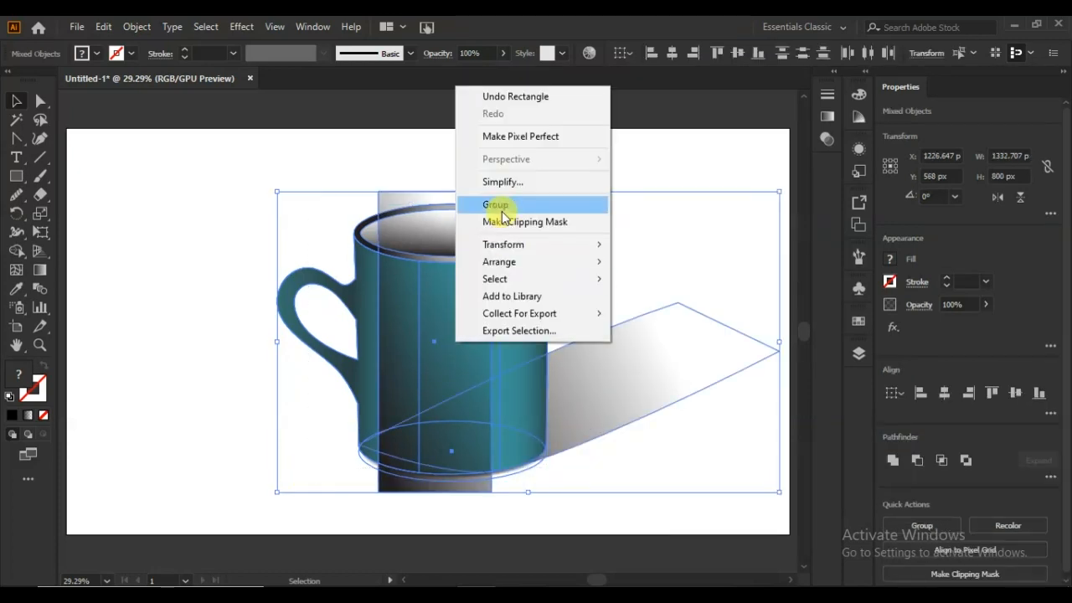
{"action": "left_click", "coordinate": [259, 229]}
Ungroup the mug artwork, including its nested group, to free the individual body shapes
{"action": "left_click", "coordinate": [494, 267]}
{"action": "right_click", "coordinate": [495, 266]}
{"action": "left_click", "coordinate": [545, 393]}
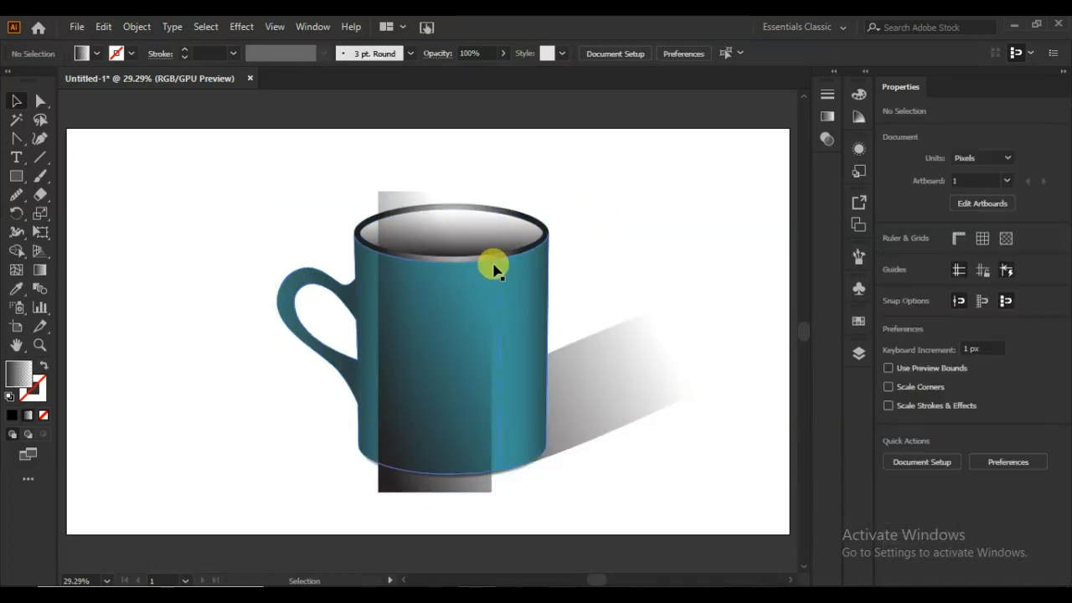
{"action": "left_click", "coordinate": [495, 266]}
{"action": "right_click", "coordinate": [495, 266]}
{"action": "left_click", "coordinate": [552, 378]}
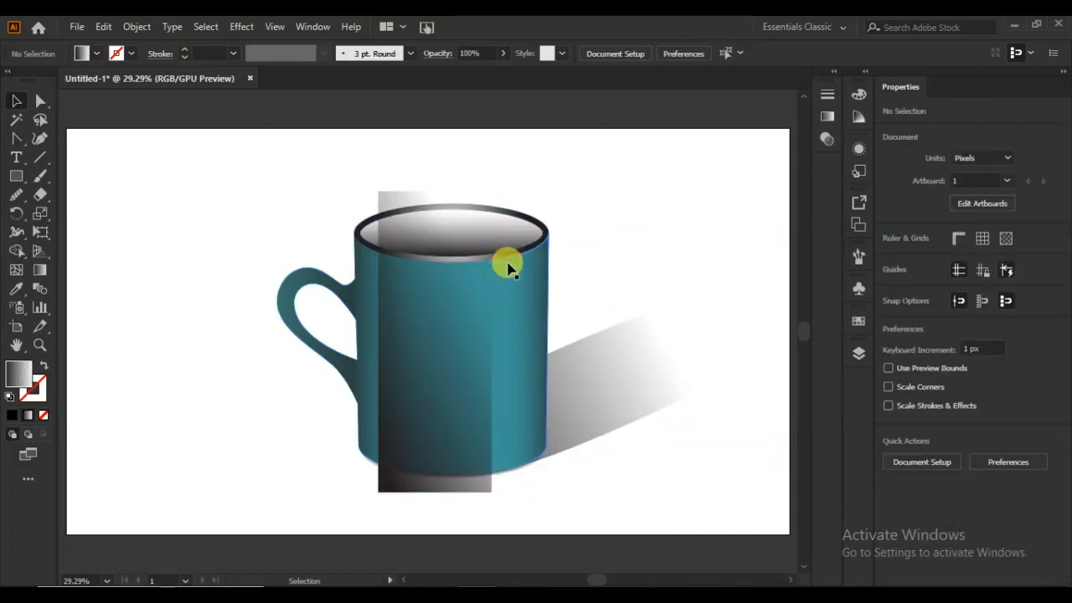
Split the mug body along the middle rectangle with Shape Builder and delete the parts above and below the body
{"action": "left_click", "coordinate": [495, 266]}
{"action": "left_click", "coordinate": [456, 297], "text": "shift"}
{"action": "left_click", "coordinate": [16, 251]}
{"action": "left_click_drag", "start_coordinate": [390, 487], "coordinate": [411, 227]}
{"action": "left_click", "coordinate": [16, 100]}
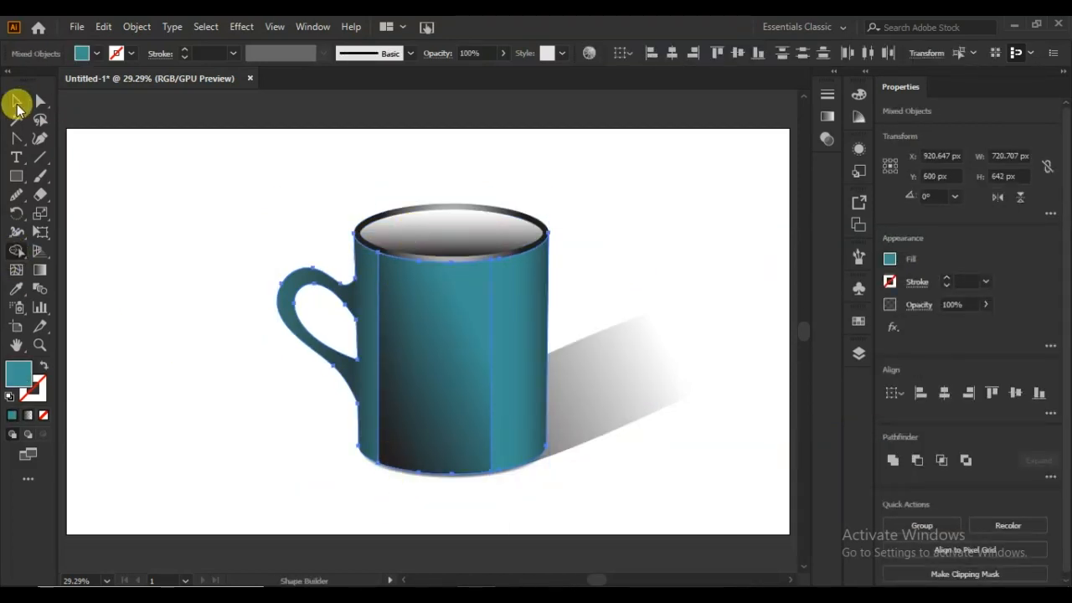
{"action": "key", "text": "ctrl+shift+a"}
On the middle panel's gradient, place the transparent stop at about 54% and move the black stop to the end
{"action": "left_click", "coordinate": [417, 385]}
{"action": "left_click", "coordinate": [826, 115]}
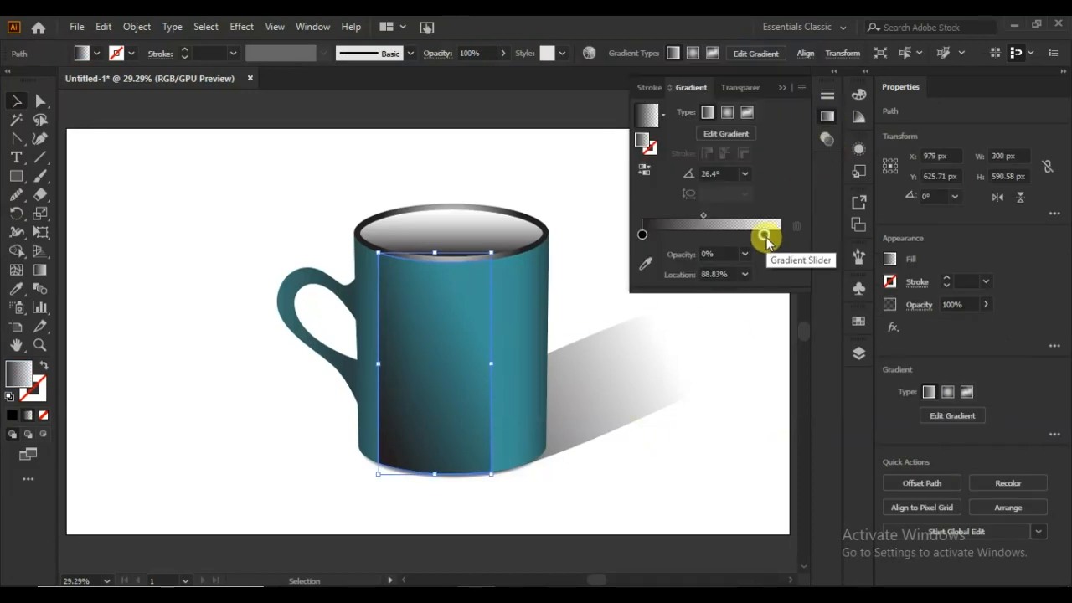
{"action": "left_click_drag", "start_coordinate": [765, 233], "coordinate": [717, 238]}
{"action": "left_click", "coordinate": [642, 234]}
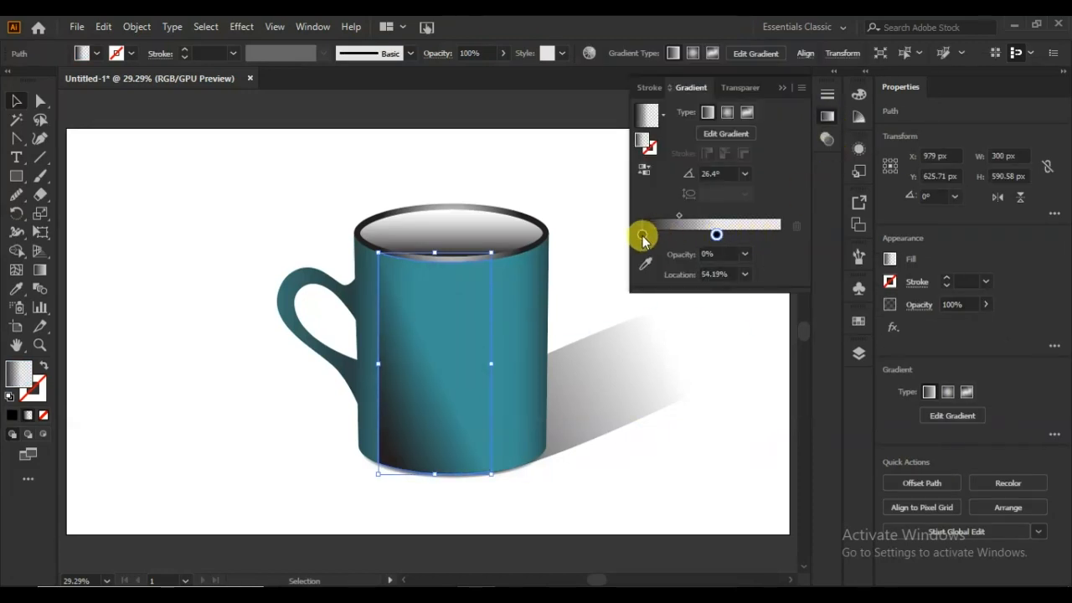
{"action": "left_click_drag", "start_coordinate": [642, 234], "coordinate": [783, 232]}
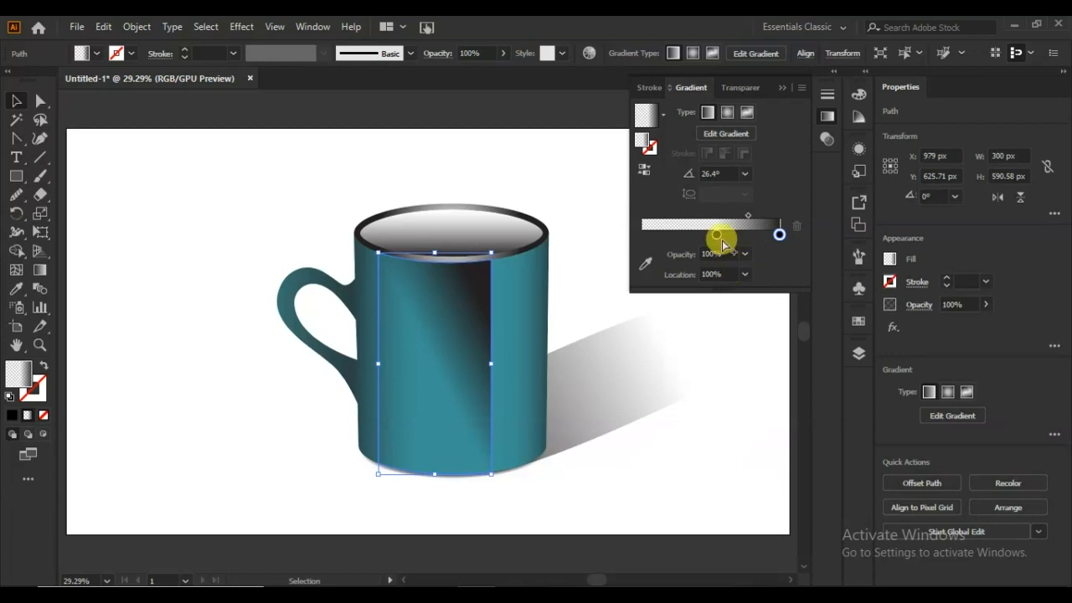
Reverse the middle panel's gradient, recolour its starting stop with the lightest grey swatch, and set the type to linear
{"action": "left_click", "coordinate": [725, 114]}
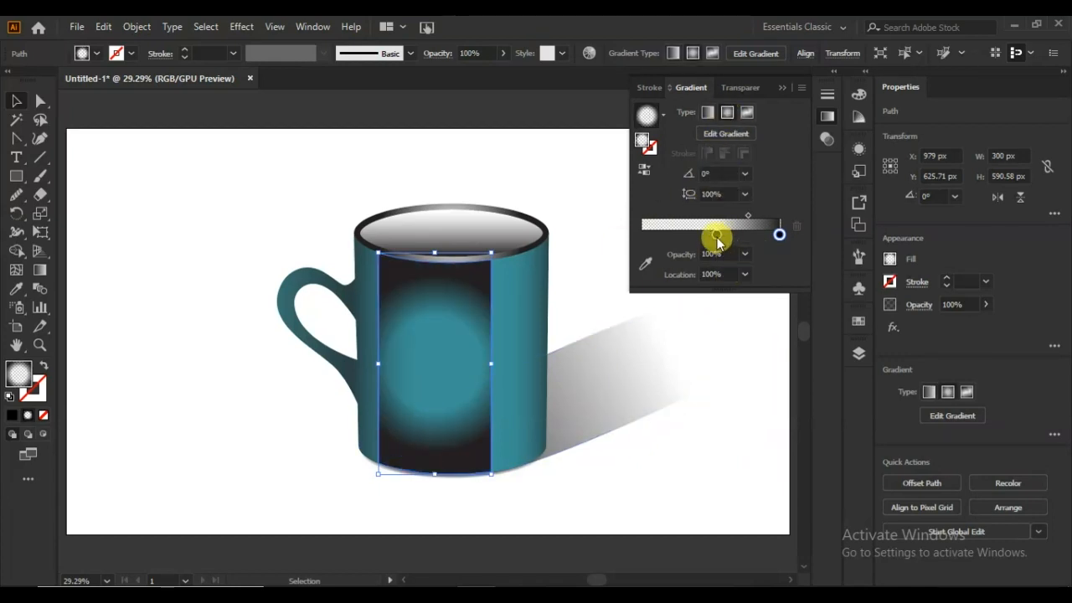
{"action": "left_click", "coordinate": [645, 168]}
{"action": "double_click", "coordinate": [641, 235]}
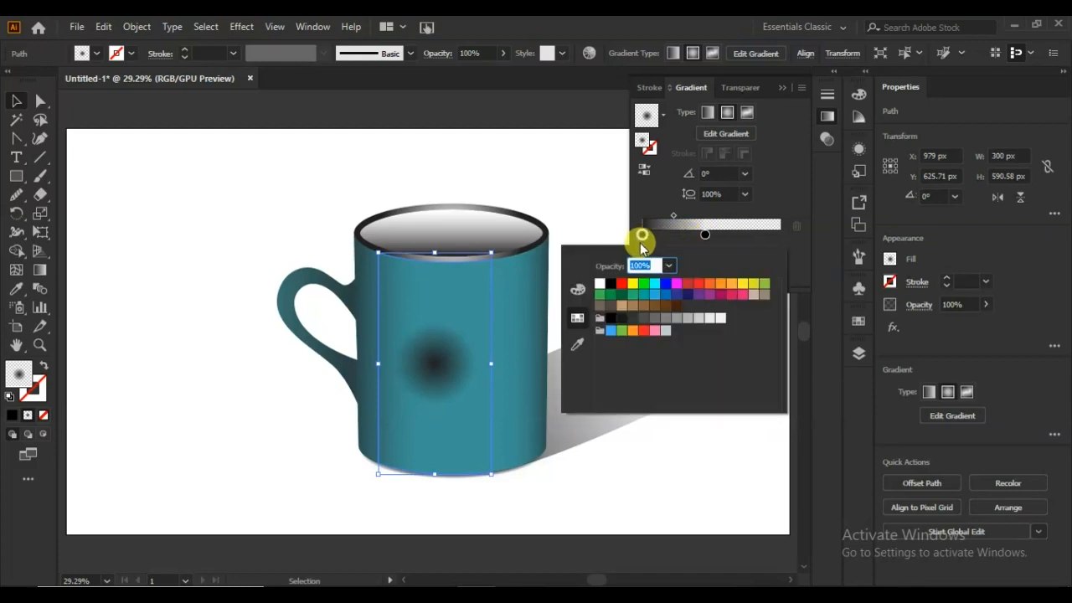
{"action": "left_click", "coordinate": [717, 320]}
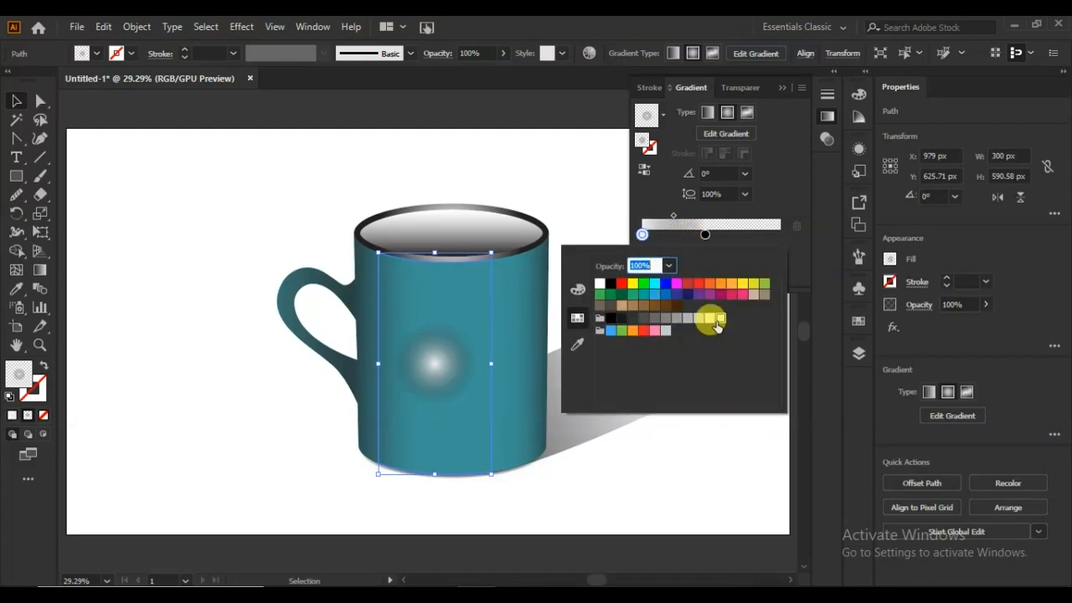
{"action": "left_click", "coordinate": [708, 112]}
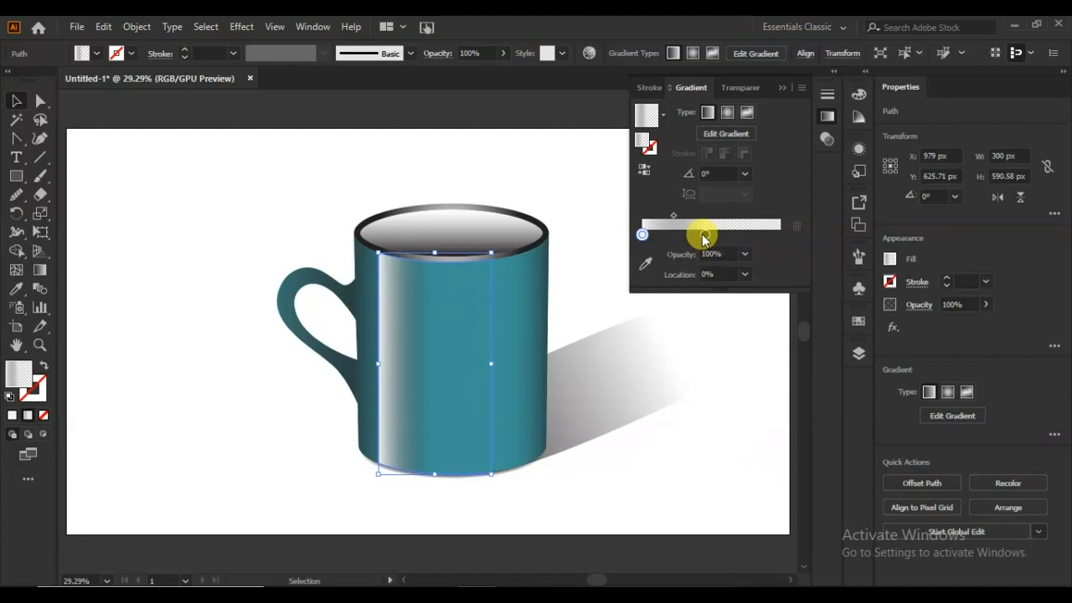
Move the middle panel's black gradient stop to about 60% and set its opacity to 100%
{"action": "left_click_drag", "start_coordinate": [721, 236], "coordinate": [715, 241]}
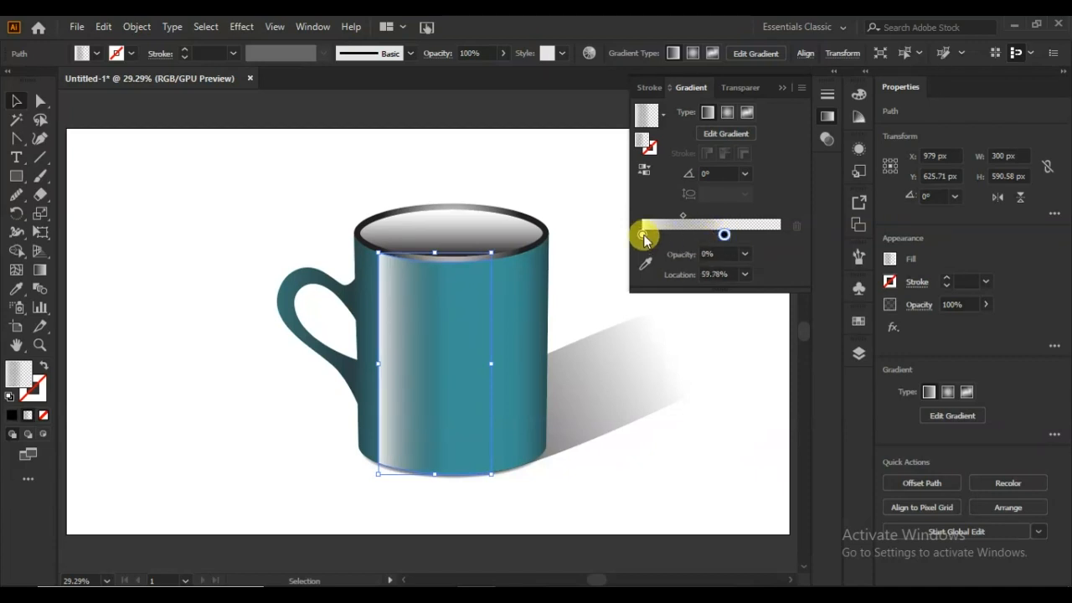
{"action": "left_click", "coordinate": [744, 253]}
{"action": "left_click", "coordinate": [760, 441]}
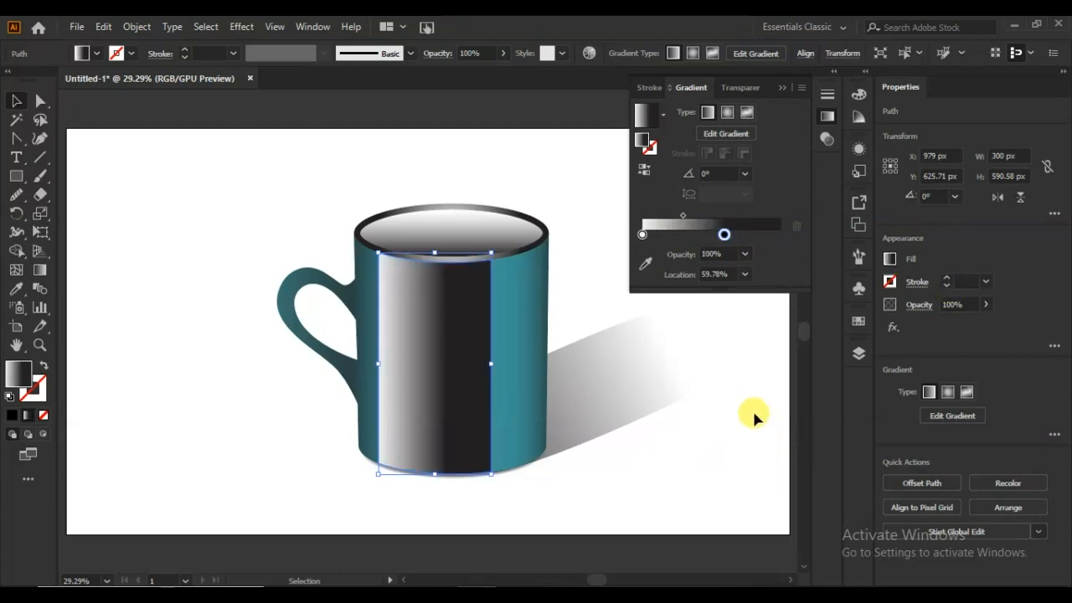
Move the middle panel's black gradient stop to about 45% and make the starting stop fully transparent
{"action": "left_click_drag", "start_coordinate": [721, 235], "coordinate": [708, 234]}
{"action": "left_click", "coordinate": [642, 235]}
{"action": "left_click", "coordinate": [744, 254]}
{"action": "left_click", "coordinate": [760, 282]}
{"action": "mouse_move", "coordinate": [706, 236]}
{"action": "left_mouse_down"}
{"action": "mouse_move", "coordinate": [780, 234]}
{"action": "mouse_move", "coordinate": [701, 239]}
{"action": "left_mouse_up"}
Add a black stop at the 100% end of the panel's gradient and make it fully transparent
{"action": "left_click", "coordinate": [777, 237]}
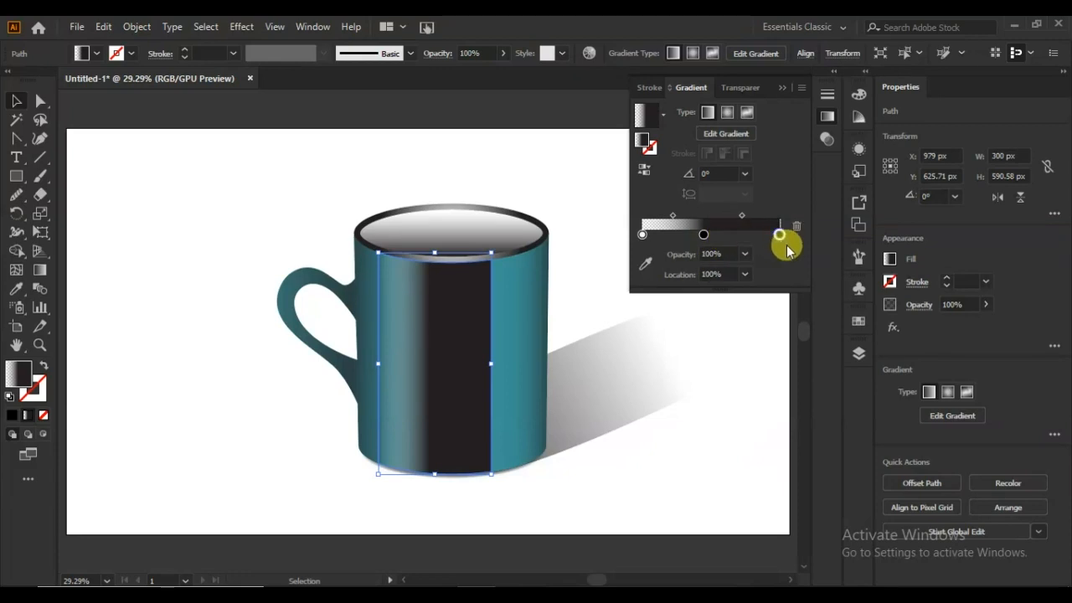
{"action": "left_click", "coordinate": [745, 253]}
{"action": "left_click", "coordinate": [754, 270]}
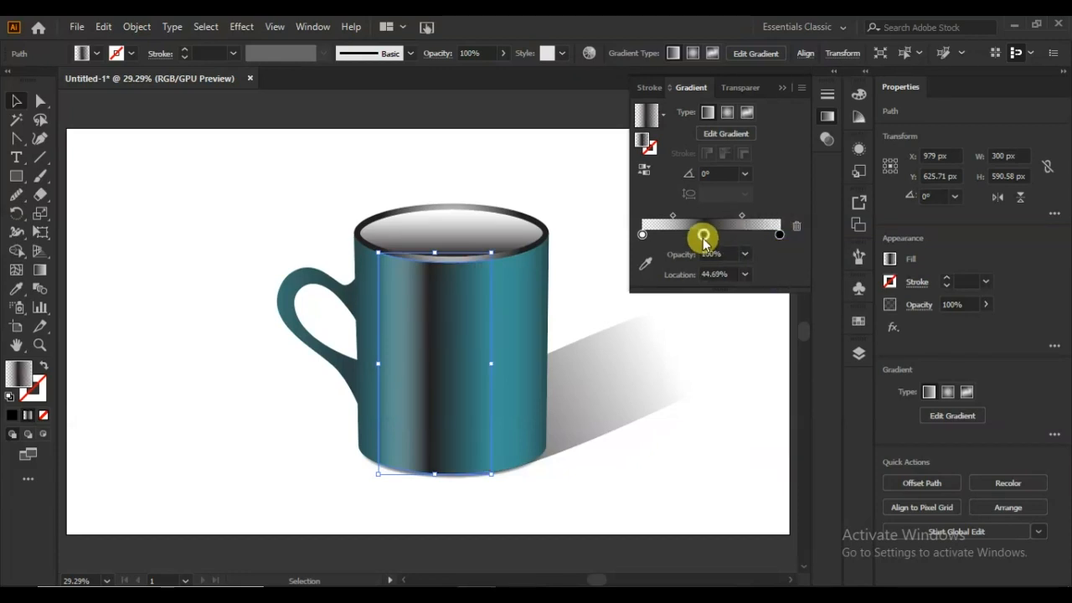
Recolour the gradient's middle stop white, move it to about 50%, and set its opacity to 50%
{"action": "double_click", "coordinate": [703, 238]}
{"action": "left_click", "coordinate": [596, 282]}
{"action": "left_click_drag", "start_coordinate": [702, 235], "coordinate": [712, 237]}
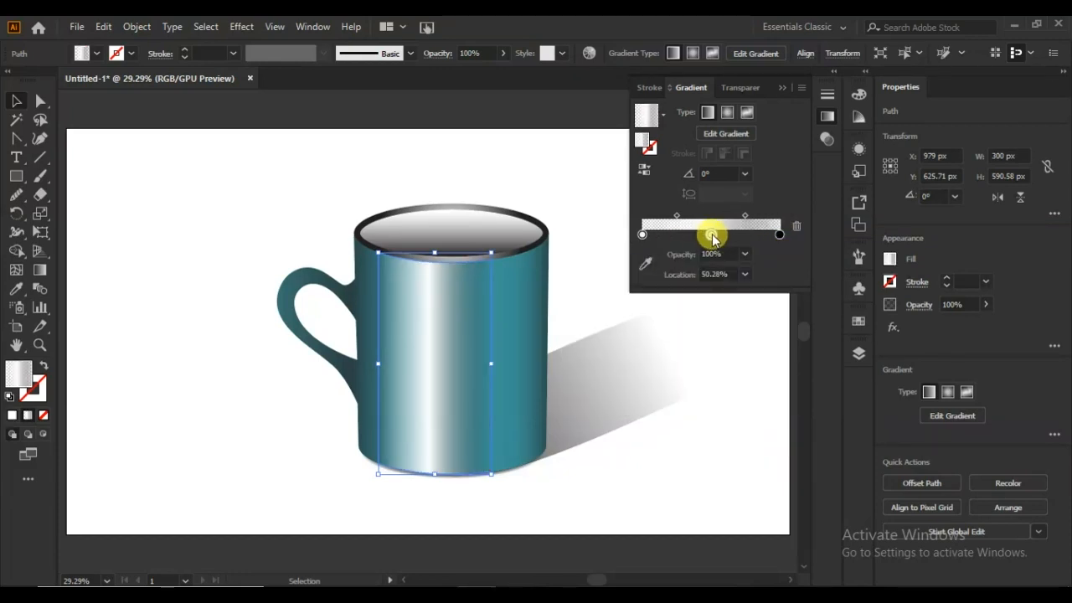
{"action": "left_click", "coordinate": [745, 254]}
{"action": "left_click", "coordinate": [771, 360]}
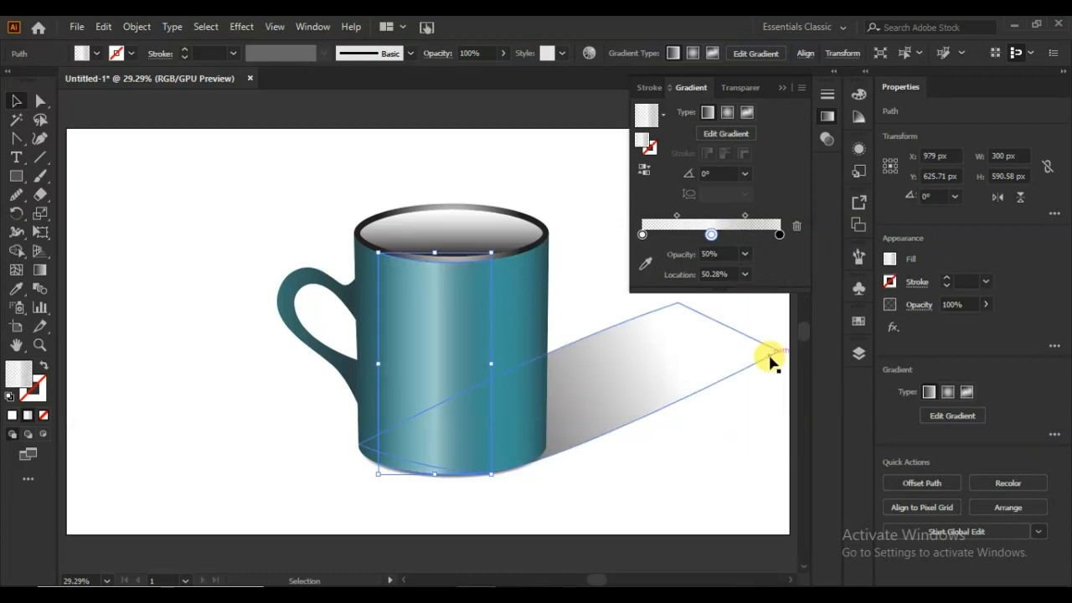
Set the middle panel's overall opacity to 64% and spread its gradient midpoints outward, the second one to about 72%
{"action": "left_click", "coordinate": [985, 304]}
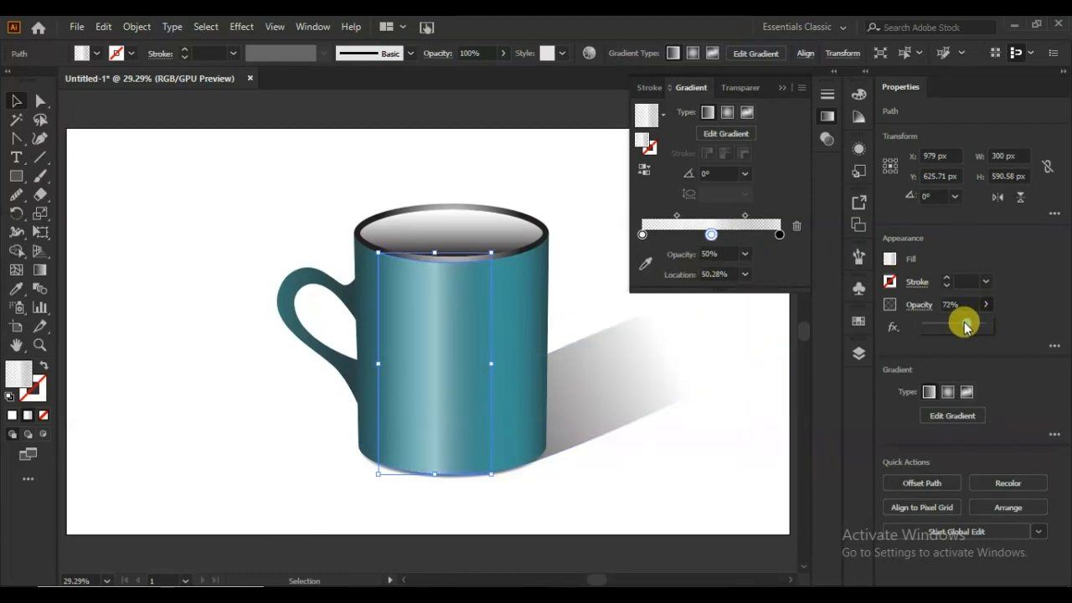
{"action": "left_click_drag", "start_coordinate": [960, 323], "coordinate": [952, 325]}
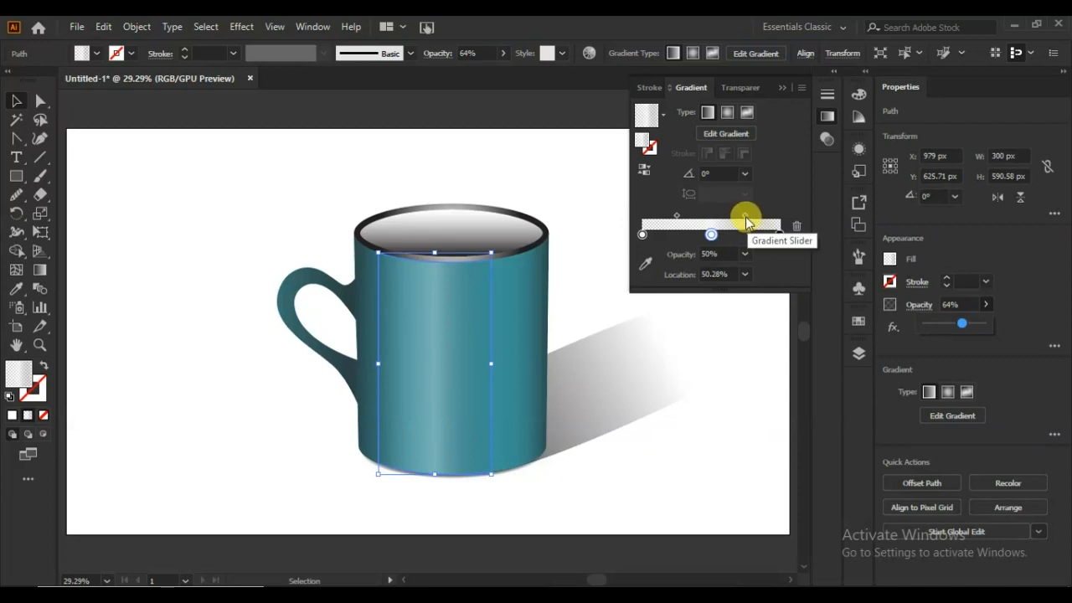
{"action": "left_click_drag", "start_coordinate": [676, 216], "coordinate": [762, 217]}
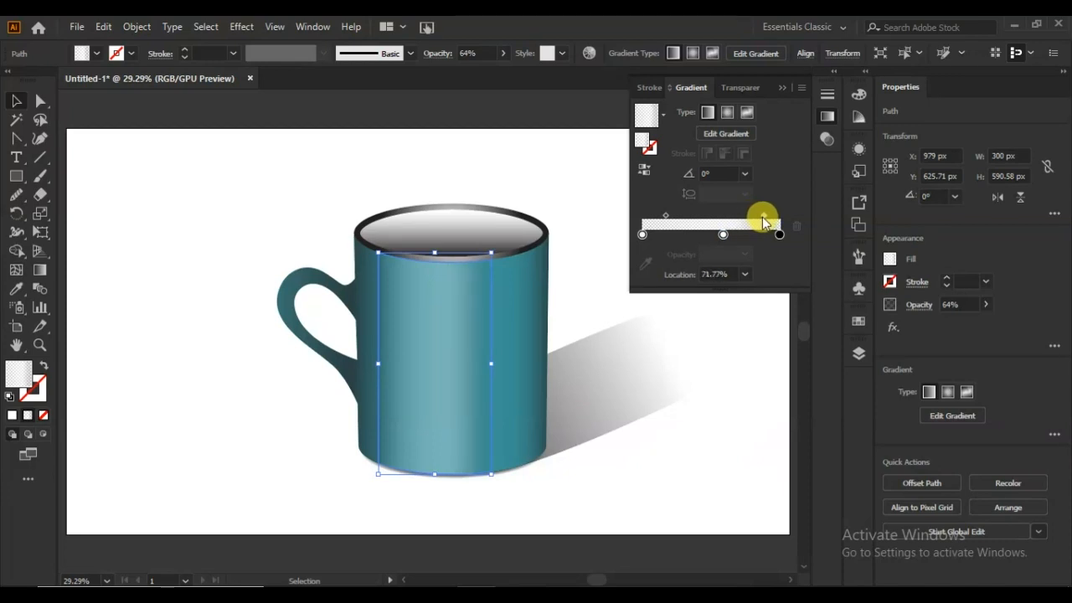
Reduce the middle highlight panel's overall opacity to 46% and deselect it
{"action": "left_click", "coordinate": [587, 520]}
{"action": "left_click", "coordinate": [451, 354]}
{"action": "left_click", "coordinate": [984, 304]}
{"action": "left_click_drag", "start_coordinate": [966, 325], "coordinate": [951, 328]}
{"action": "left_click", "coordinate": [708, 442]}
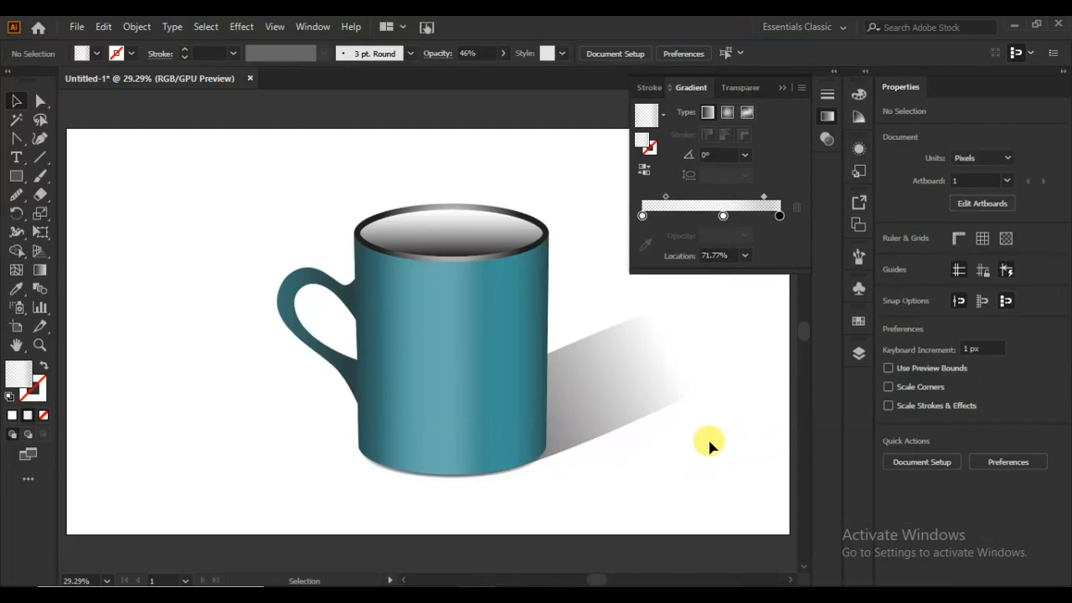
Shift the gradient midpoint of the mug's inner opening ellipse to about 47%
{"action": "left_click", "coordinate": [494, 242]}
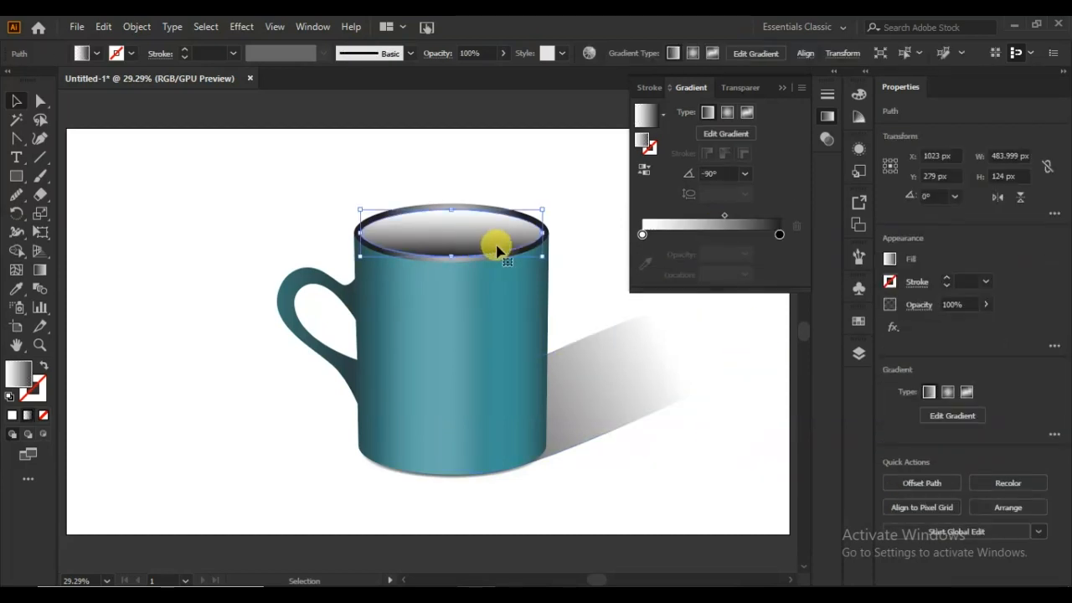
{"action": "left_click_drag", "start_coordinate": [725, 216], "coordinate": [712, 216]}
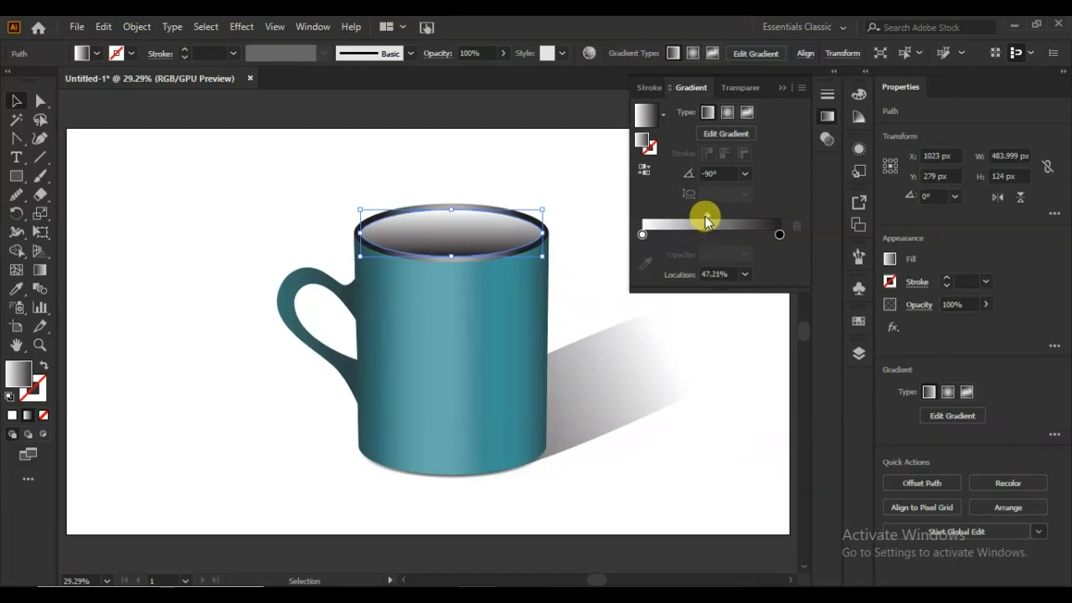
{"action": "left_click", "coordinate": [109, 244]}
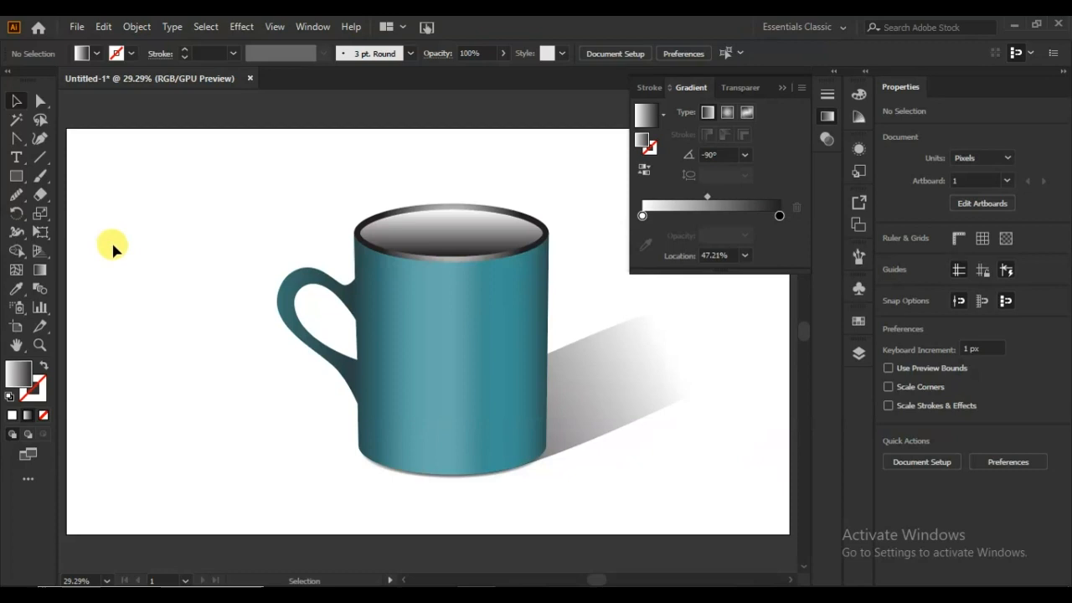
Group all the mug and shadow shapes together, deselect them, and collapse the gradient settings
{"action": "left_click_drag", "start_coordinate": [212, 183], "coordinate": [622, 479]}
{"action": "right_click", "coordinate": [452, 330]}
{"action": "left_click", "coordinate": [492, 448]}
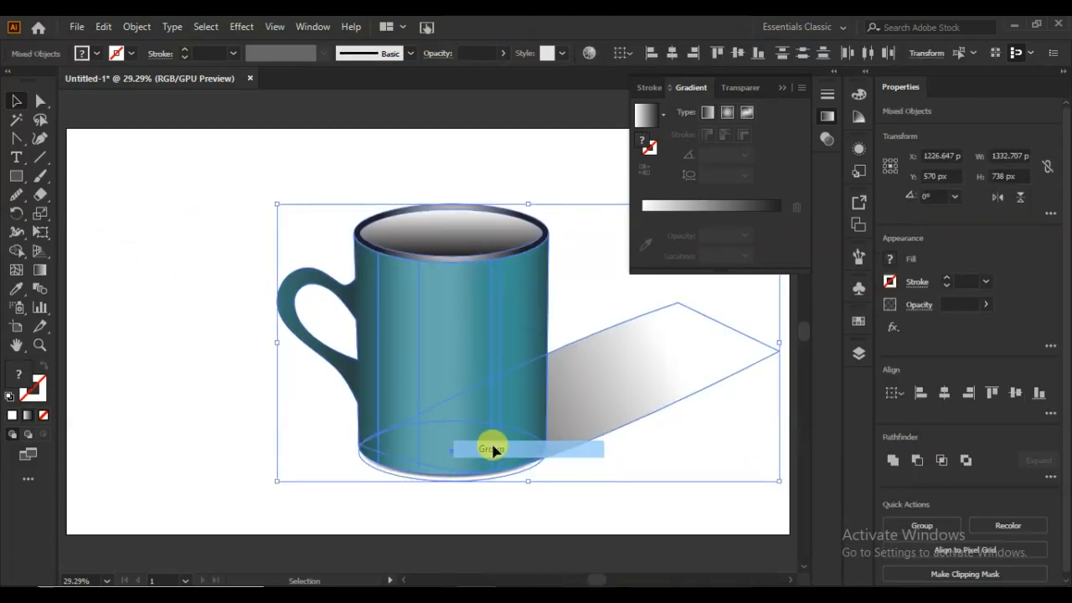
{"action": "left_click", "coordinate": [226, 366]}
{"action": "left_click", "coordinate": [782, 95]}
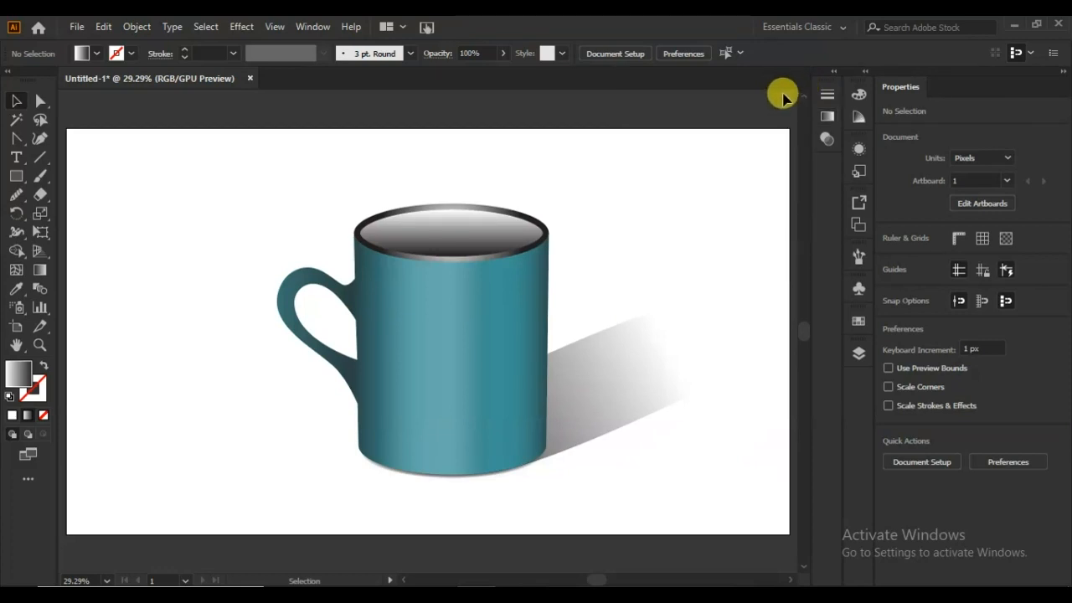